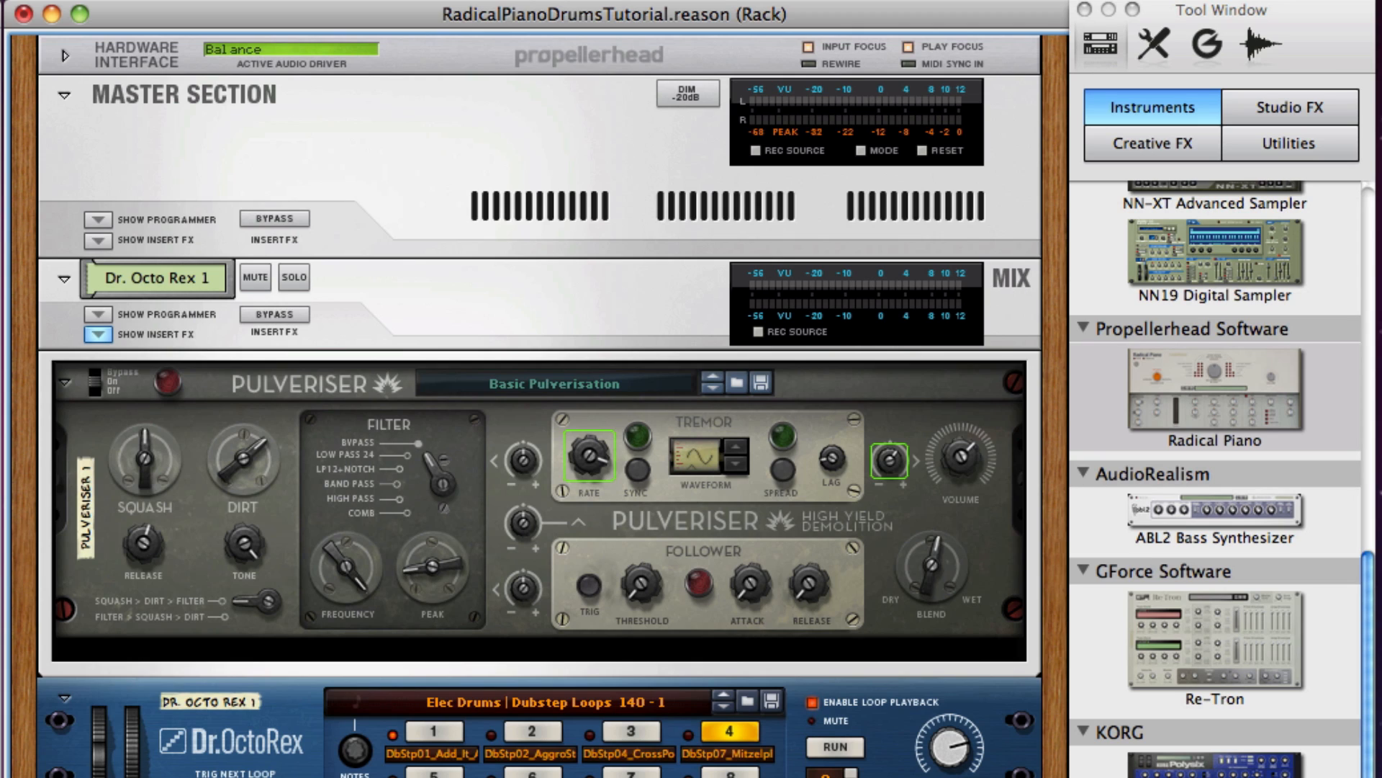
Add a Radical Piano below the Master Section, wiring FX Send 1 to its audio input and its stereo outputs to FX Return 1.
{"action": "left_click_drag", "start_coordinate": [1177, 375], "coordinate": [980, 314]}
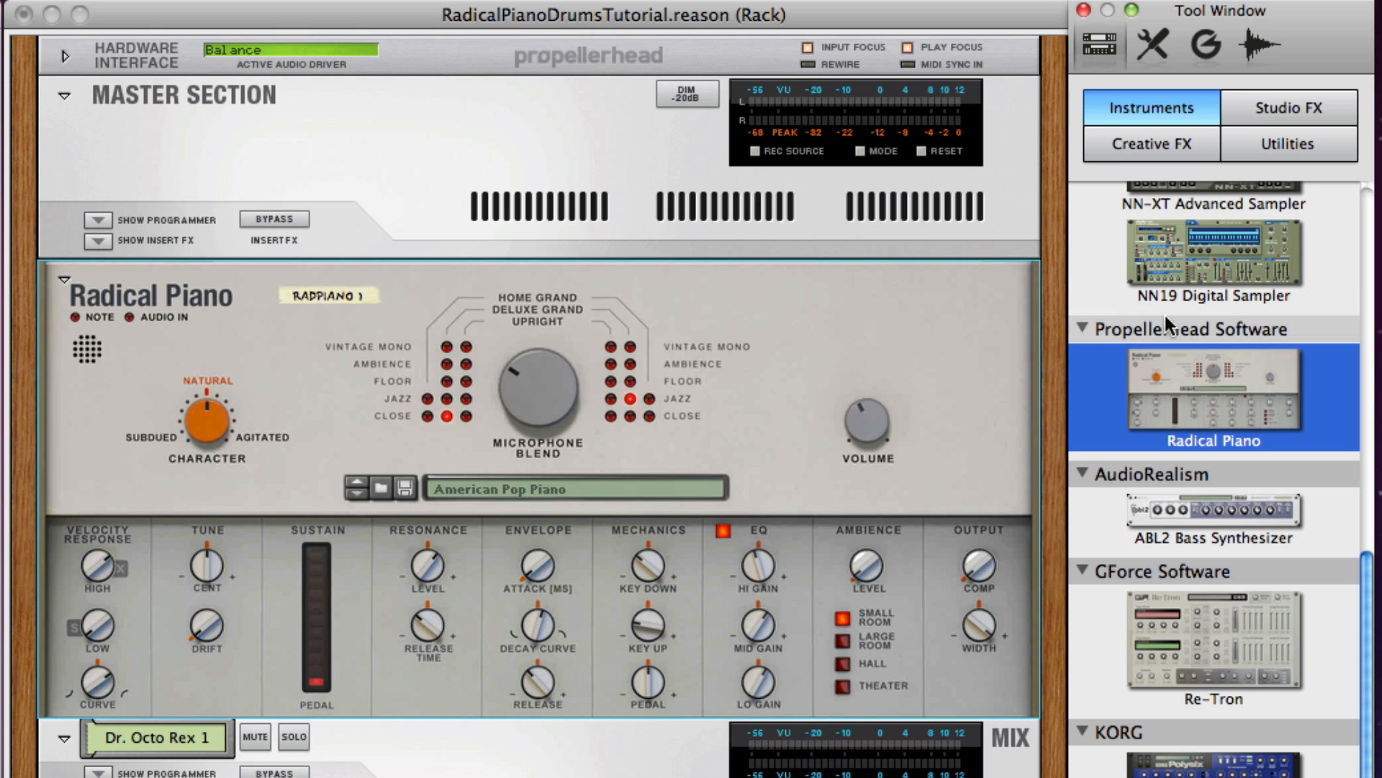
{"action": "key", "text": "Tab"}
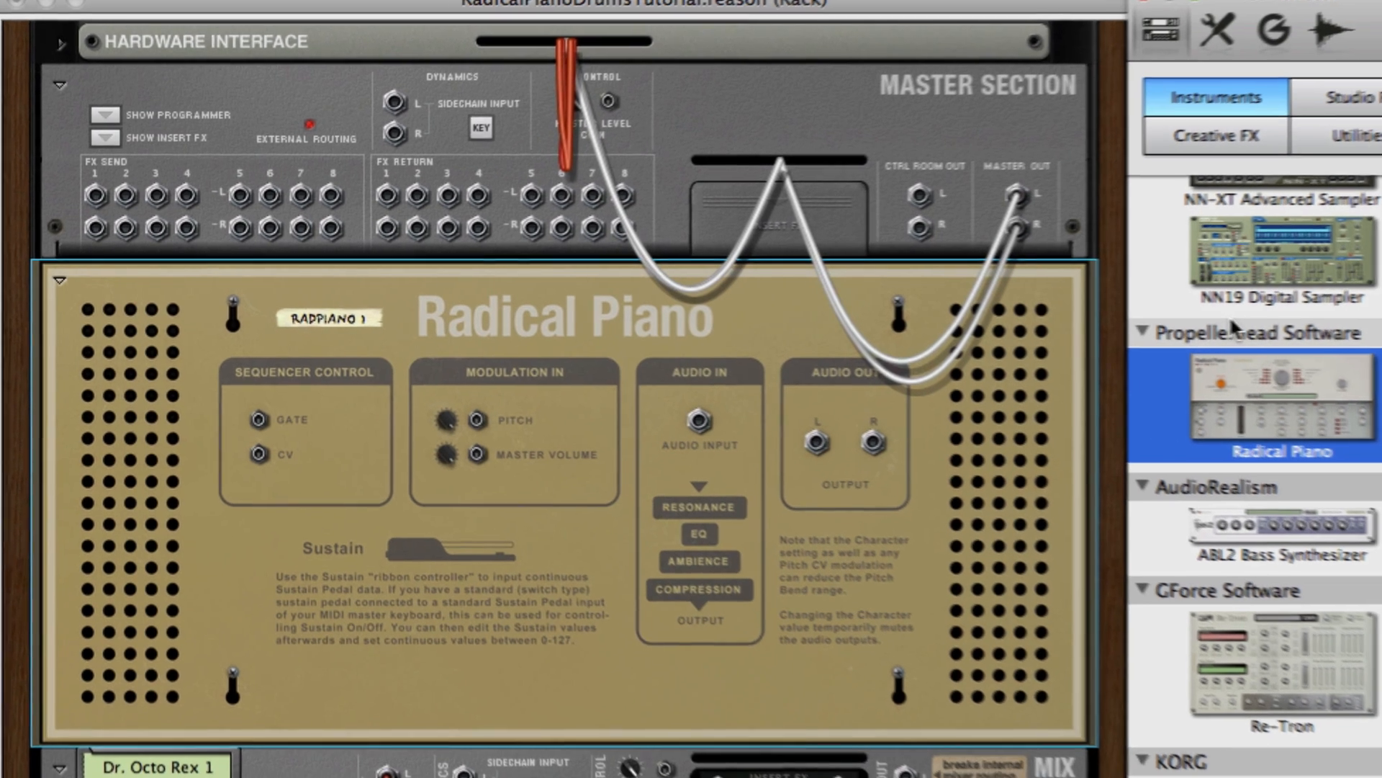
{"action": "left_click", "coordinate": [95, 195]}
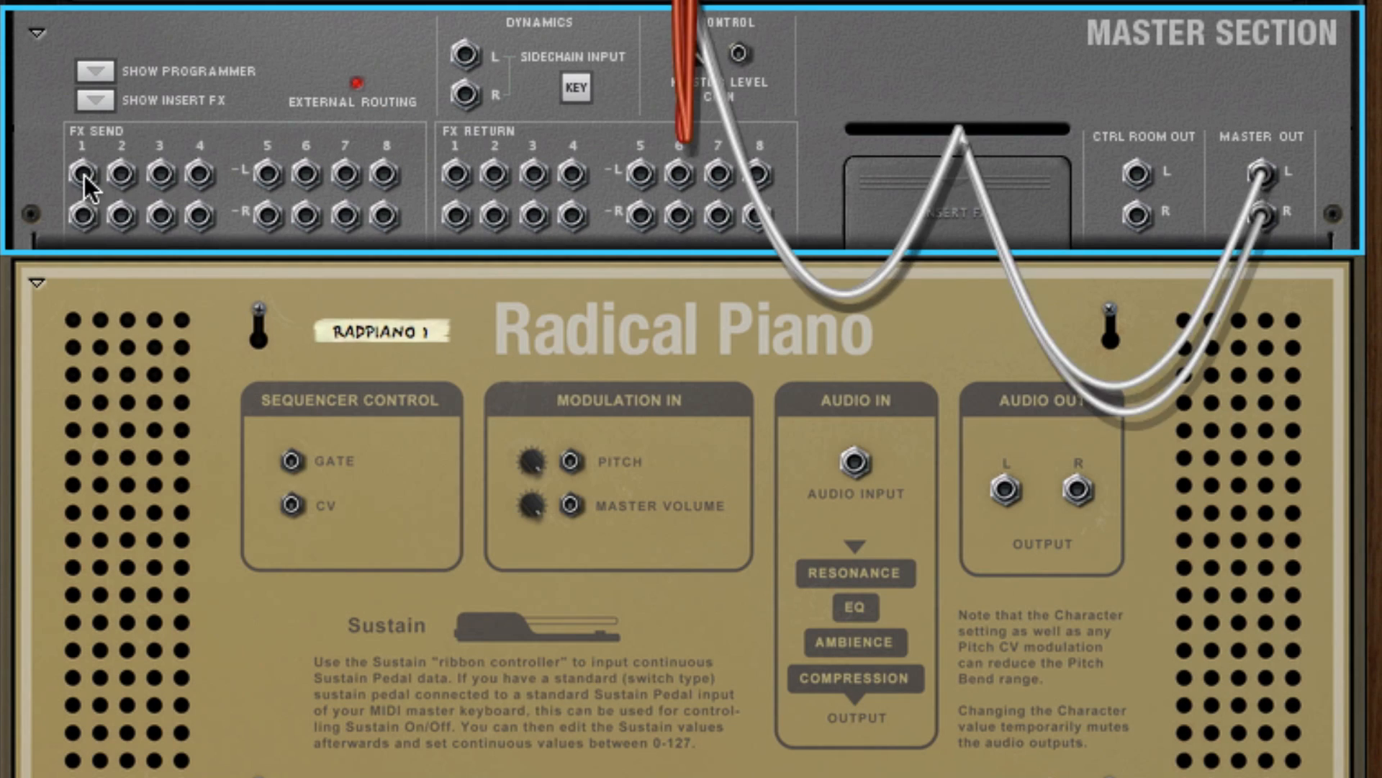
{"action": "left_click_drag", "start_coordinate": [82, 173], "coordinate": [861, 465]}
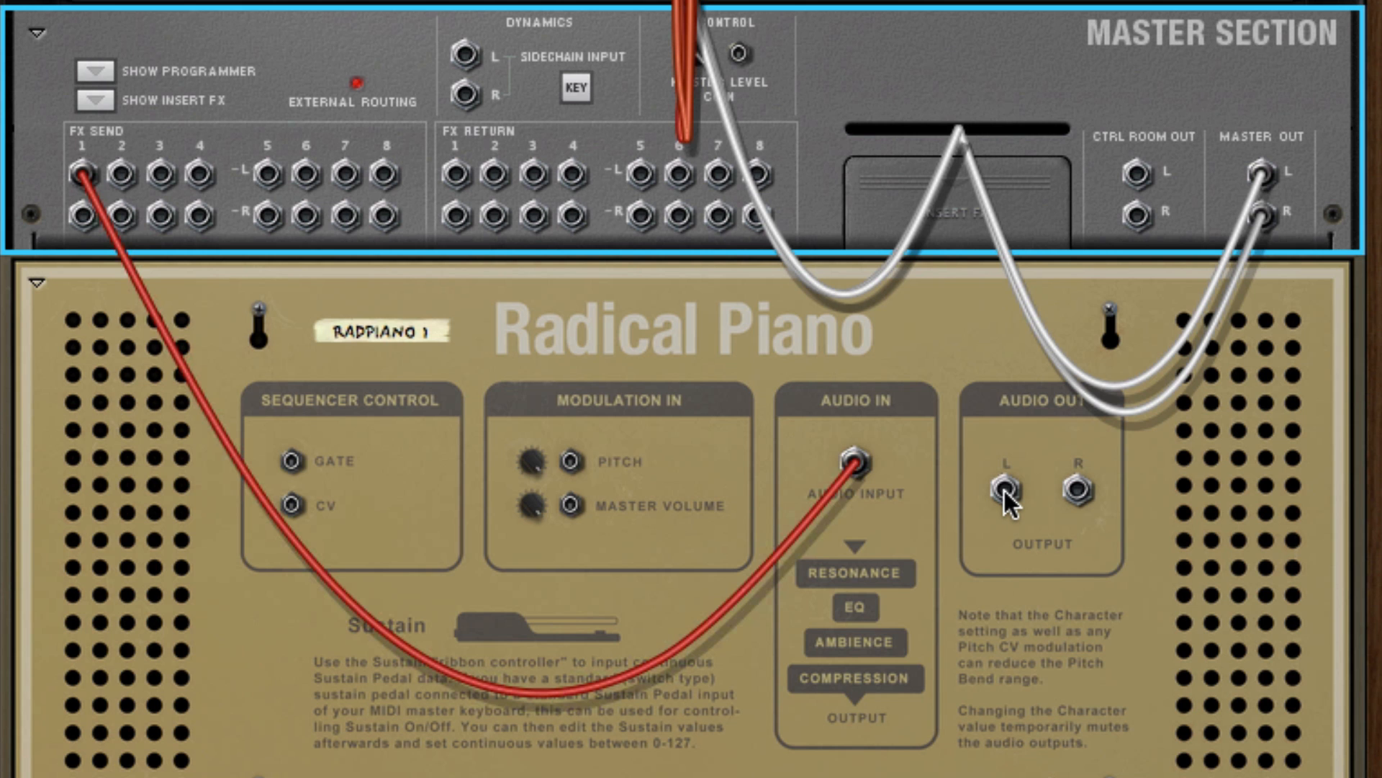
{"action": "left_click_drag", "start_coordinate": [1004, 490], "coordinate": [462, 184]}
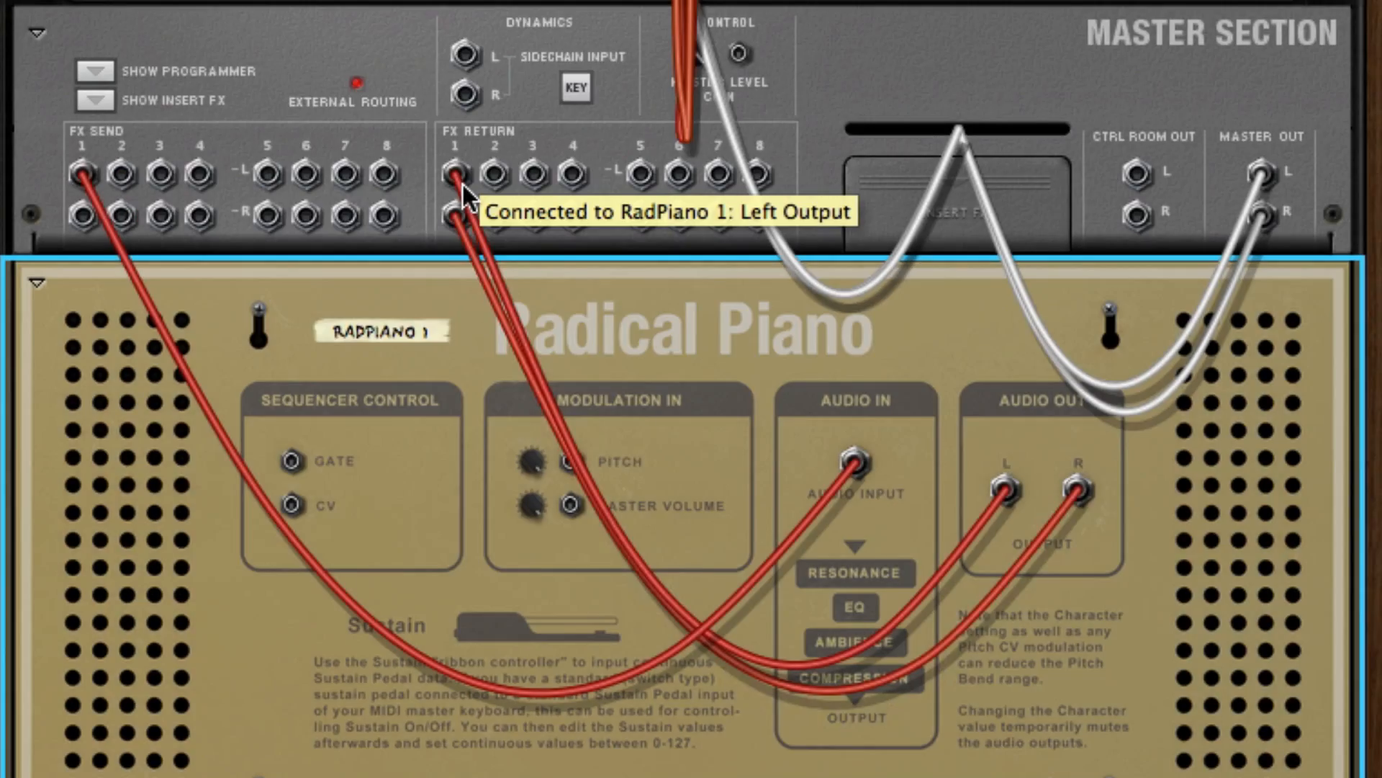
Enable send 1 on the Dr. Octo Rex mixer channel to feed the Radical Piano.
{"action": "key", "text": "Tab"}
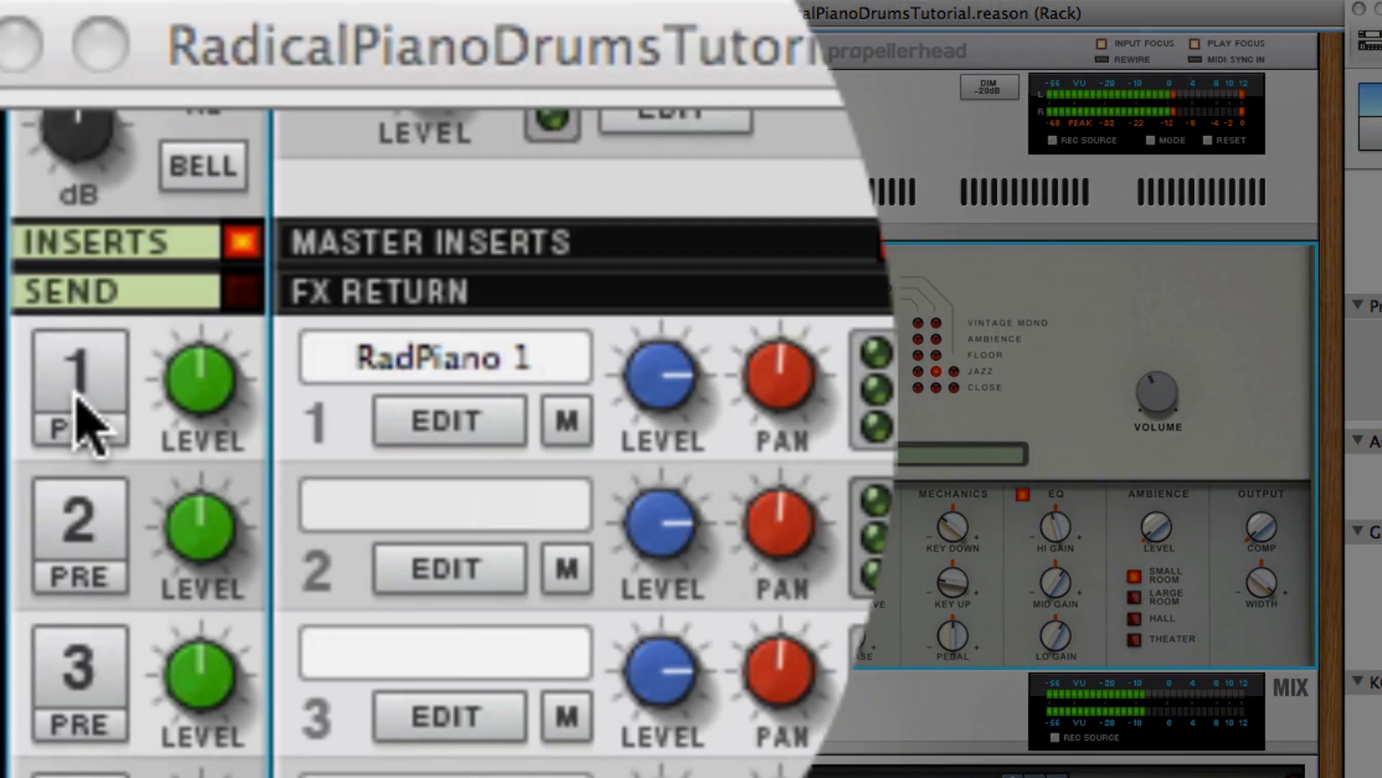
{"action": "left_click", "coordinate": [61, 123]}
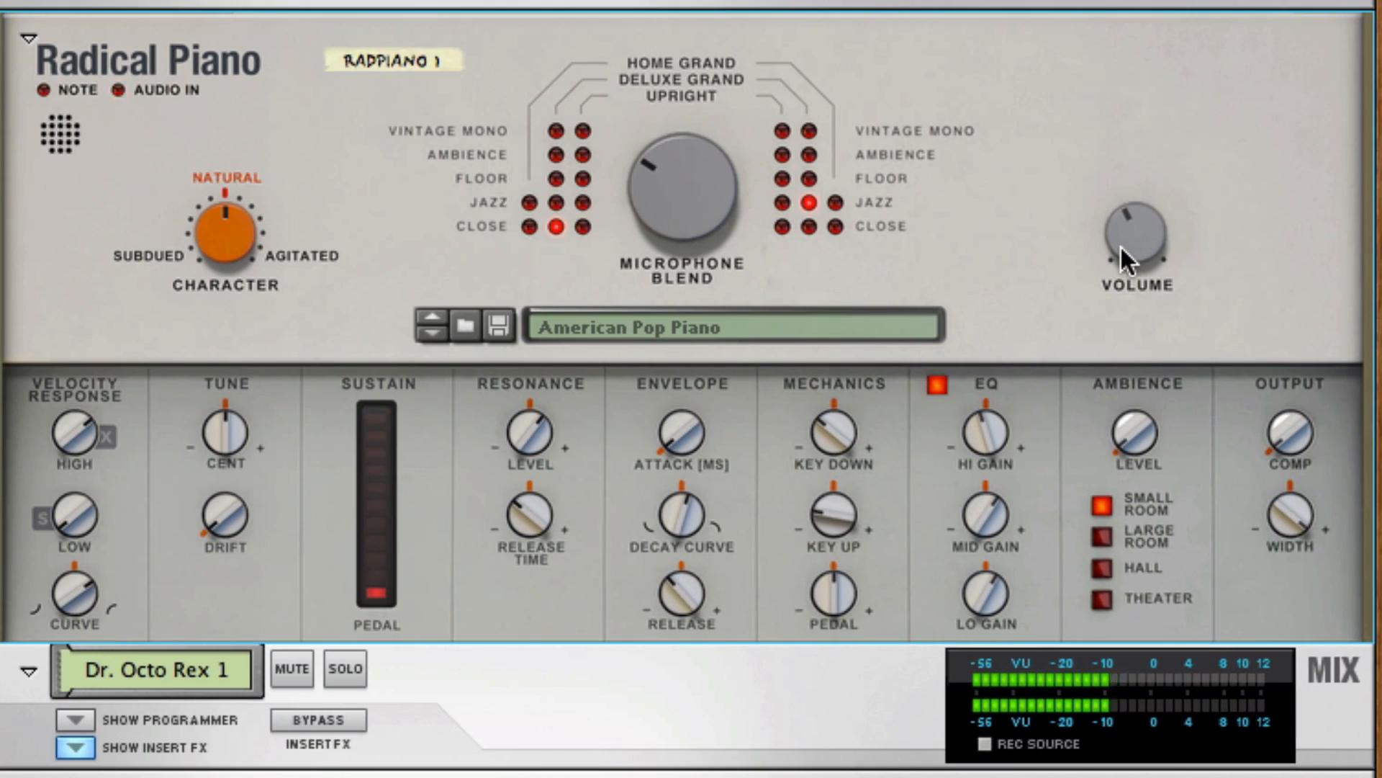
Turn the Radical Piano's volume and output compression fully up, raise the resonance level and adjust the resonance release time.
{"action": "left_click_drag", "start_coordinate": [1120, 245], "coordinate": [1112, 163]}
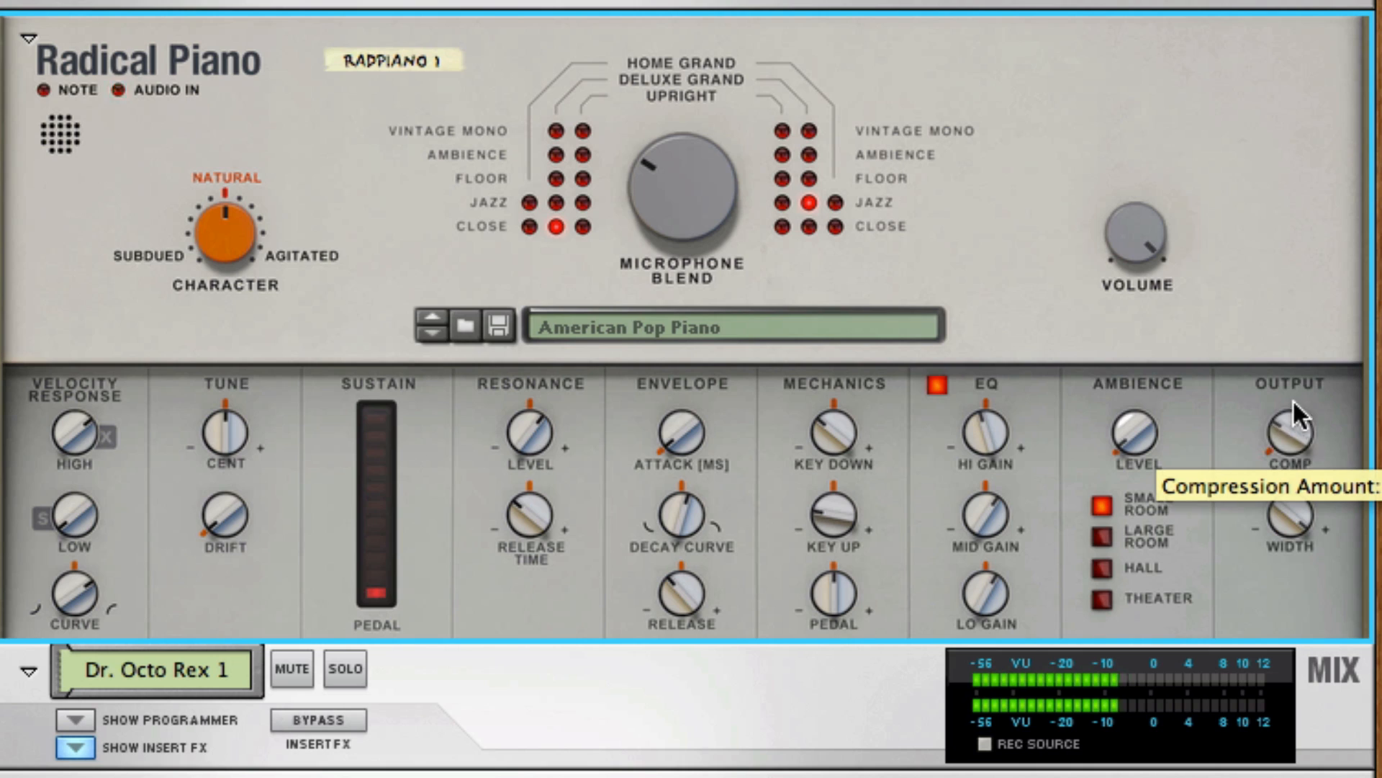
{"action": "left_click_drag", "start_coordinate": [1294, 352], "coordinate": [1293, 294]}
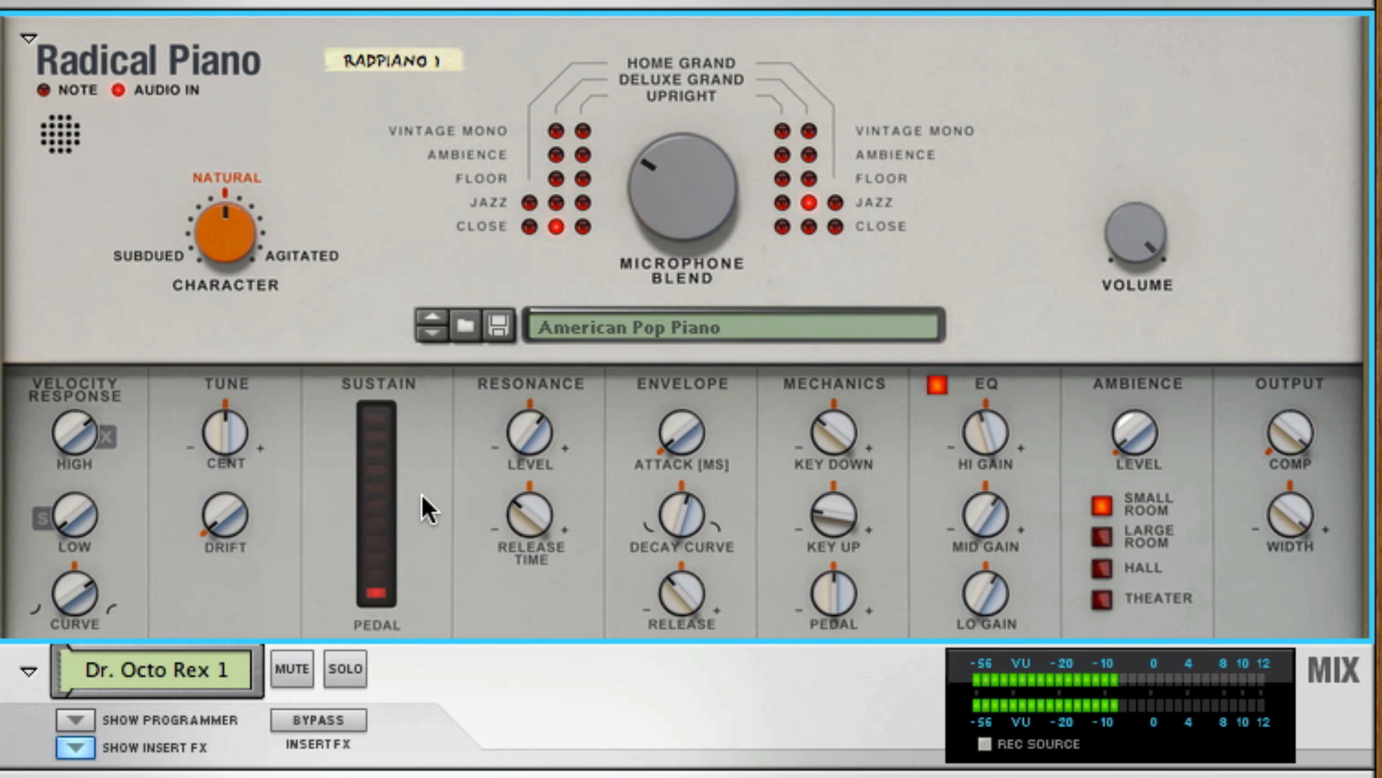
{"action": "left_click_drag", "start_coordinate": [503, 451], "coordinate": [529, 366]}
{"action": "left_click_drag", "start_coordinate": [530, 516], "coordinate": [542, 415]}
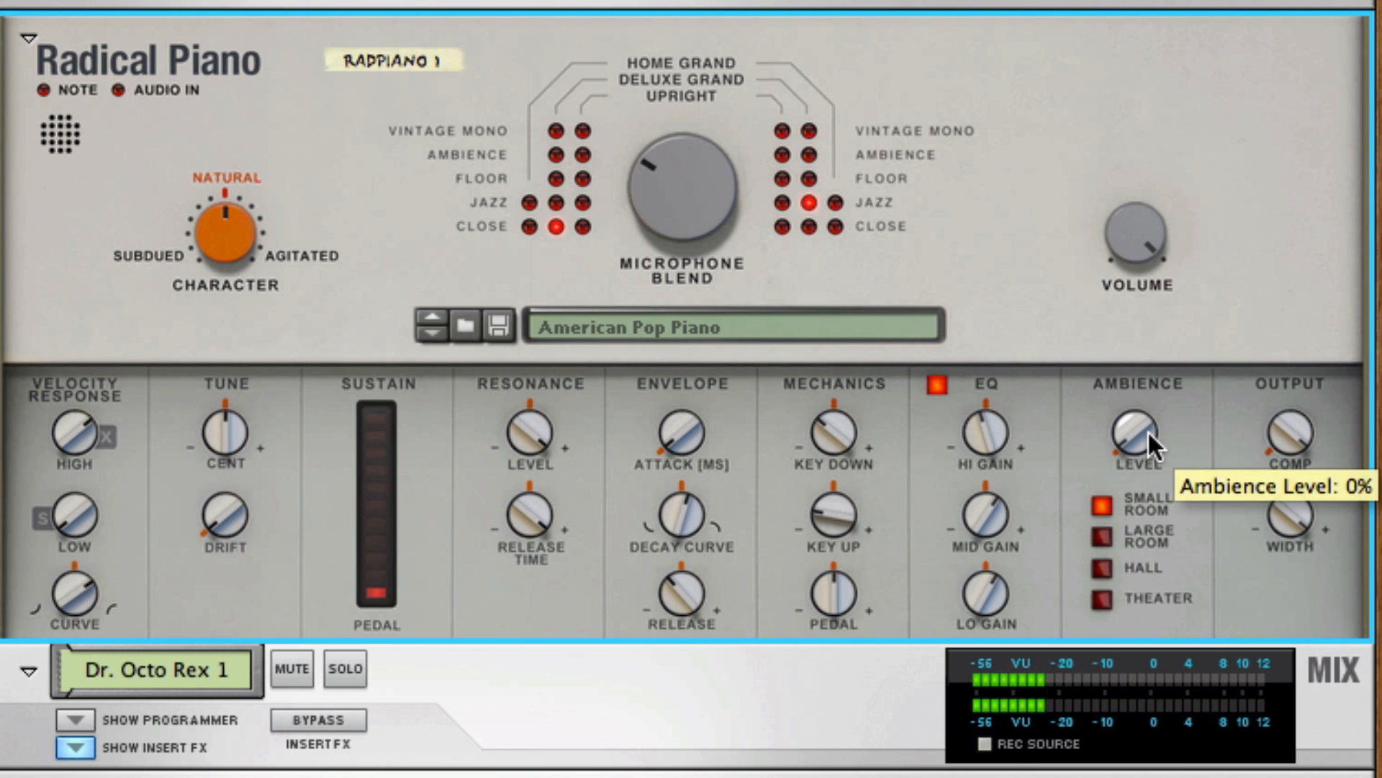
Turn the Radical Piano's ambience level fully up, audition the larger ambience types and set the type to Theater.
{"action": "left_click_drag", "start_coordinate": [1147, 429], "coordinate": [1141, 314]}
{"action": "left_click", "coordinate": [1108, 532]}
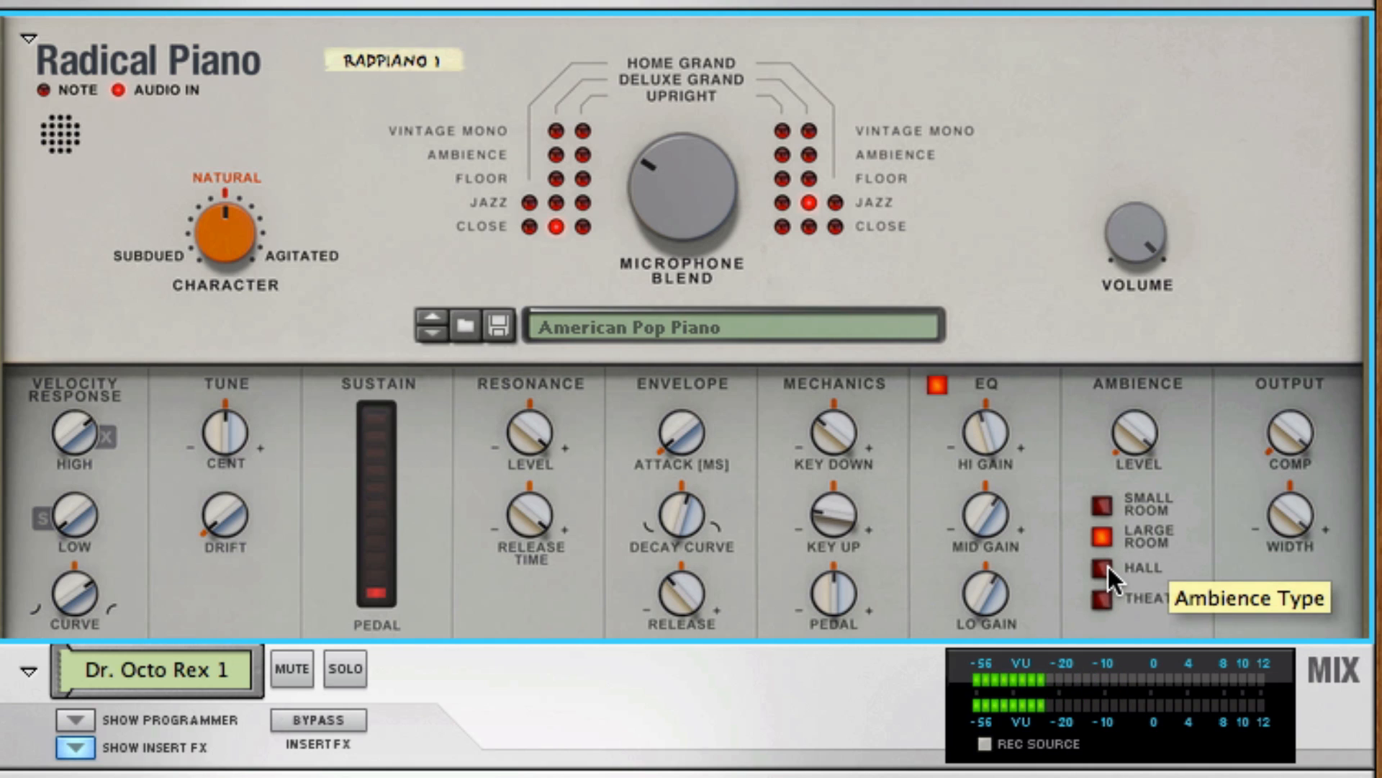
{"action": "left_click", "coordinate": [1101, 568]}
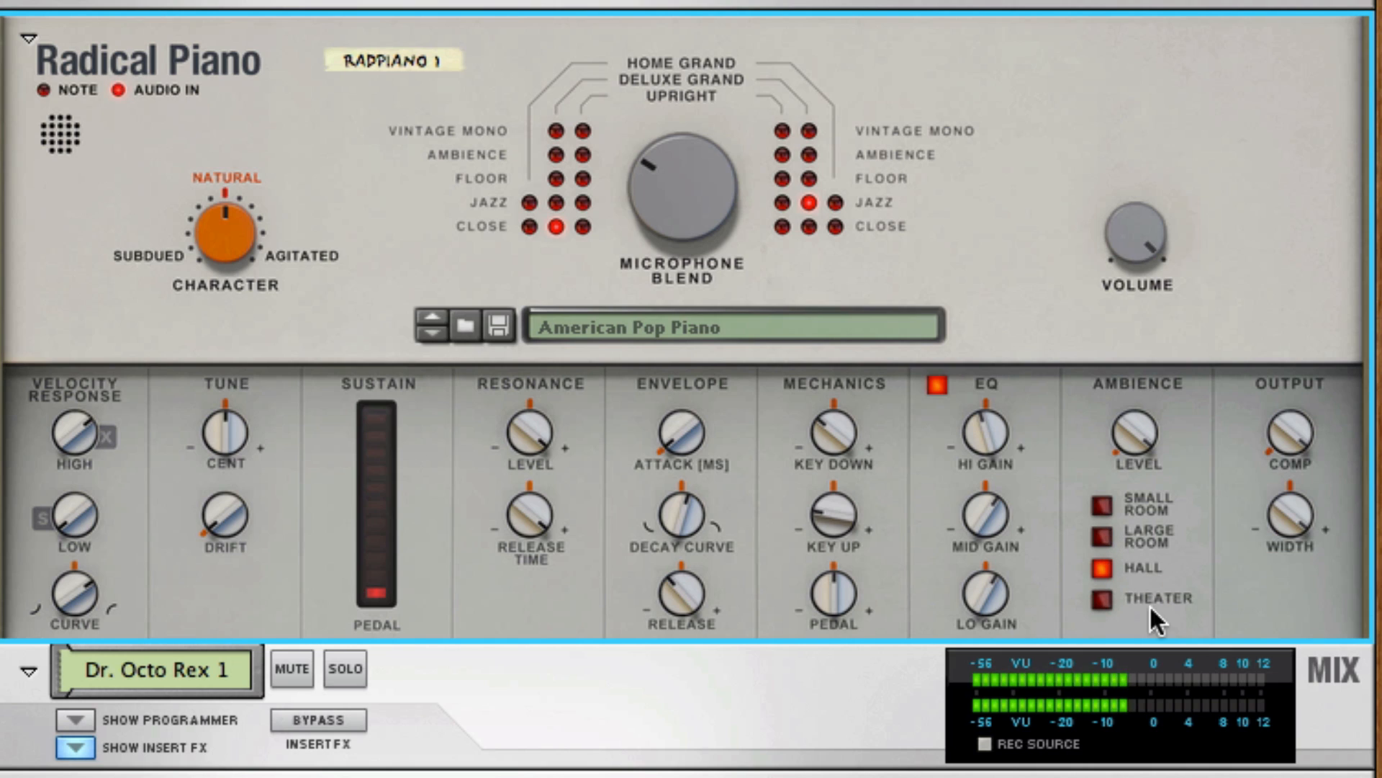
{"action": "left_click", "coordinate": [1102, 596]}
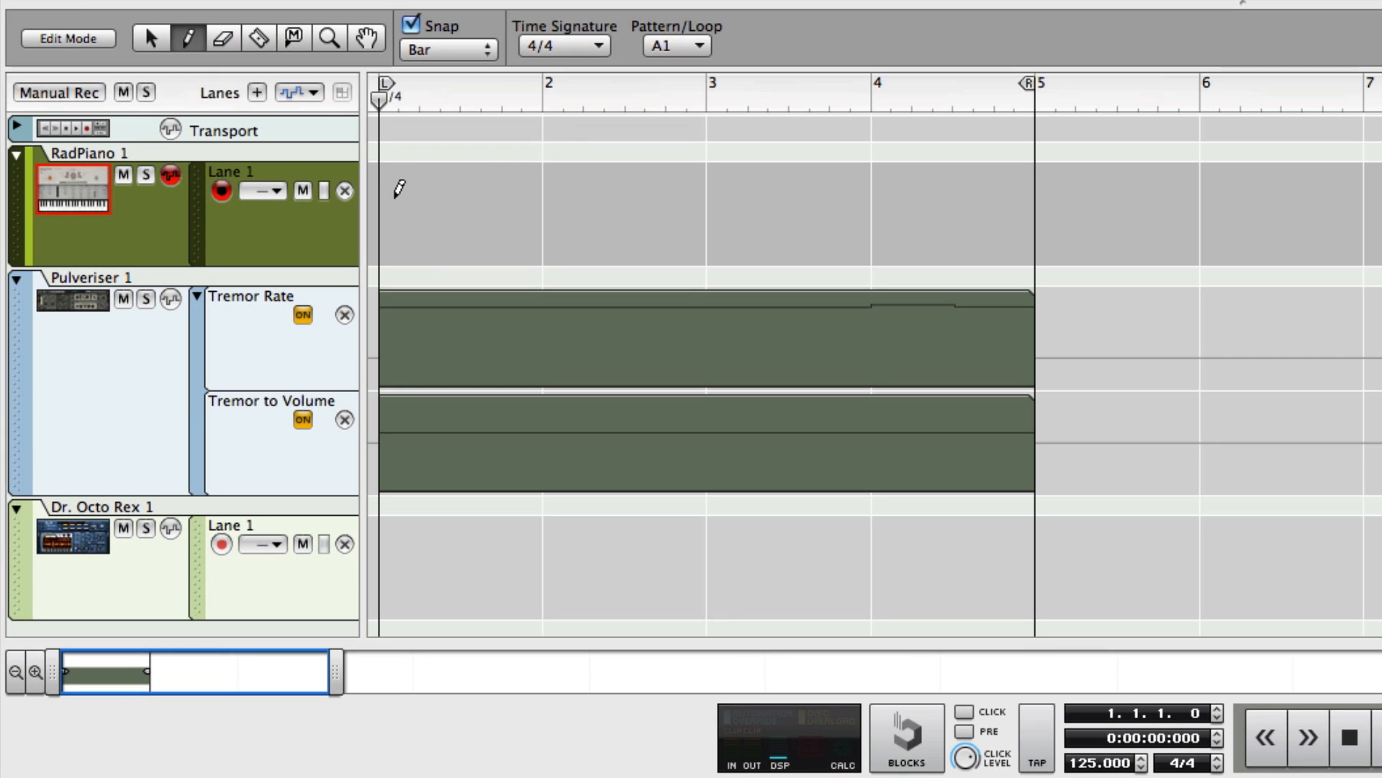
Draw a four-bar note clip from bar 1 on the RadPiano 1 lane and open it for note editing.
{"action": "left_click", "coordinate": [397, 190]}
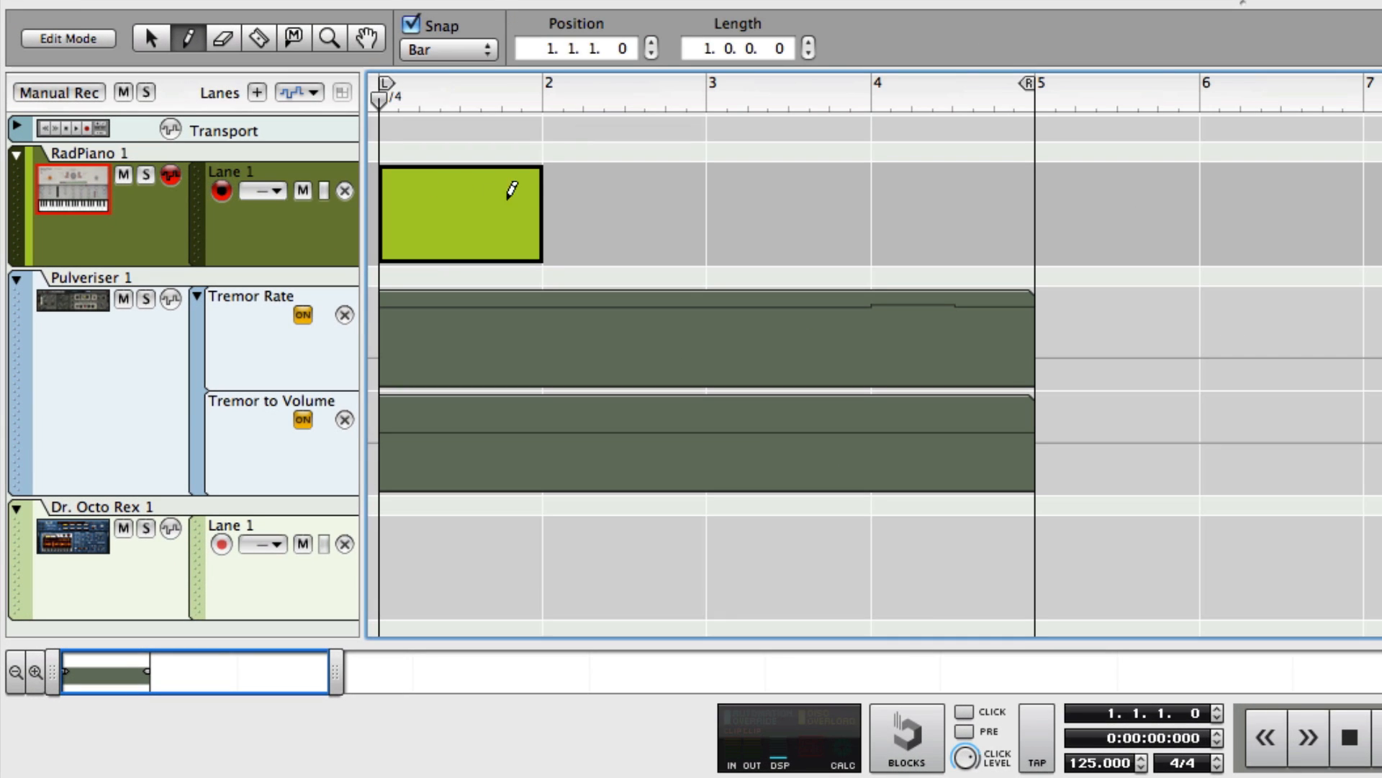
{"action": "left_click_drag", "start_coordinate": [512, 190], "coordinate": [897, 209]}
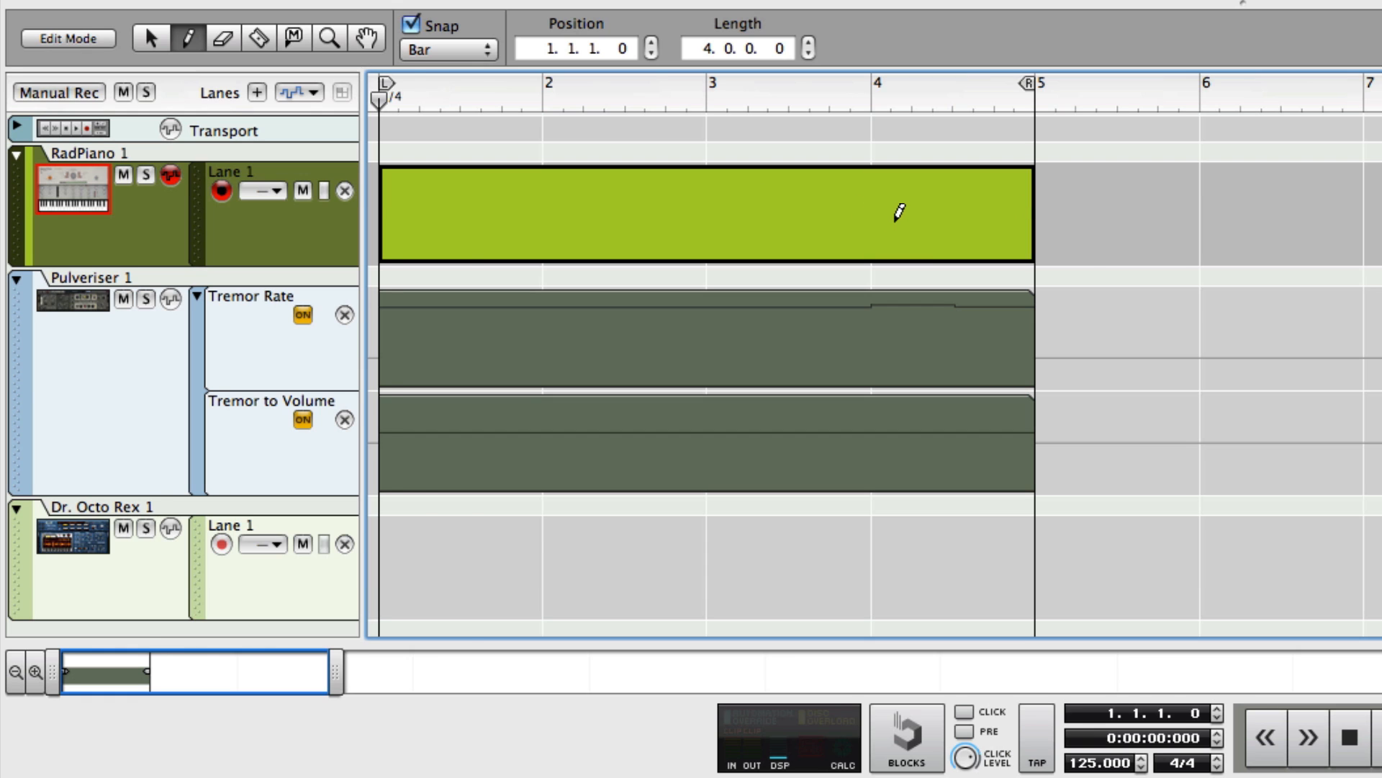
{"action": "double_click", "coordinate": [897, 209]}
Draw half-bar notes D0, F0, A0, D1, F1 and A1 at the start of the RadPiano clip.
{"action": "left_click", "coordinate": [489, 469]}
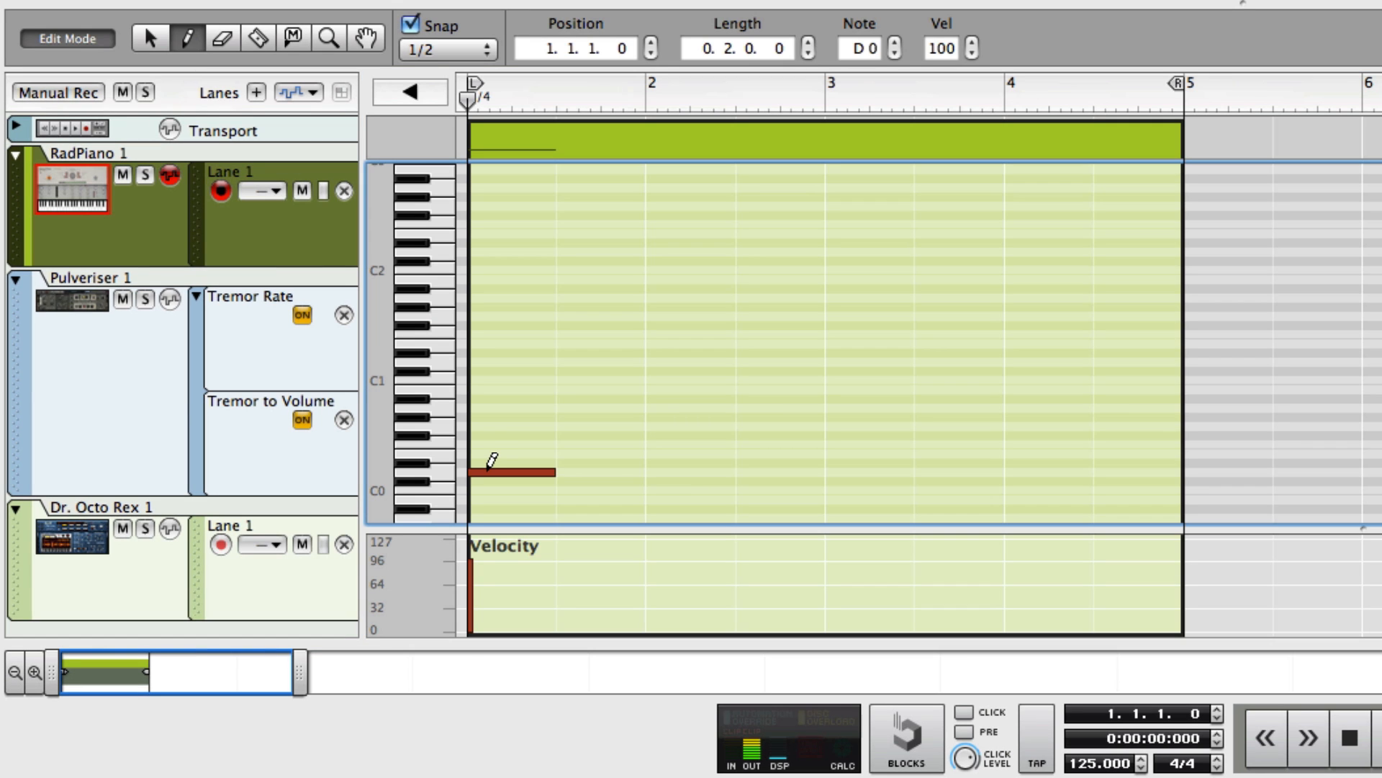
{"action": "left_click", "coordinate": [490, 444]}
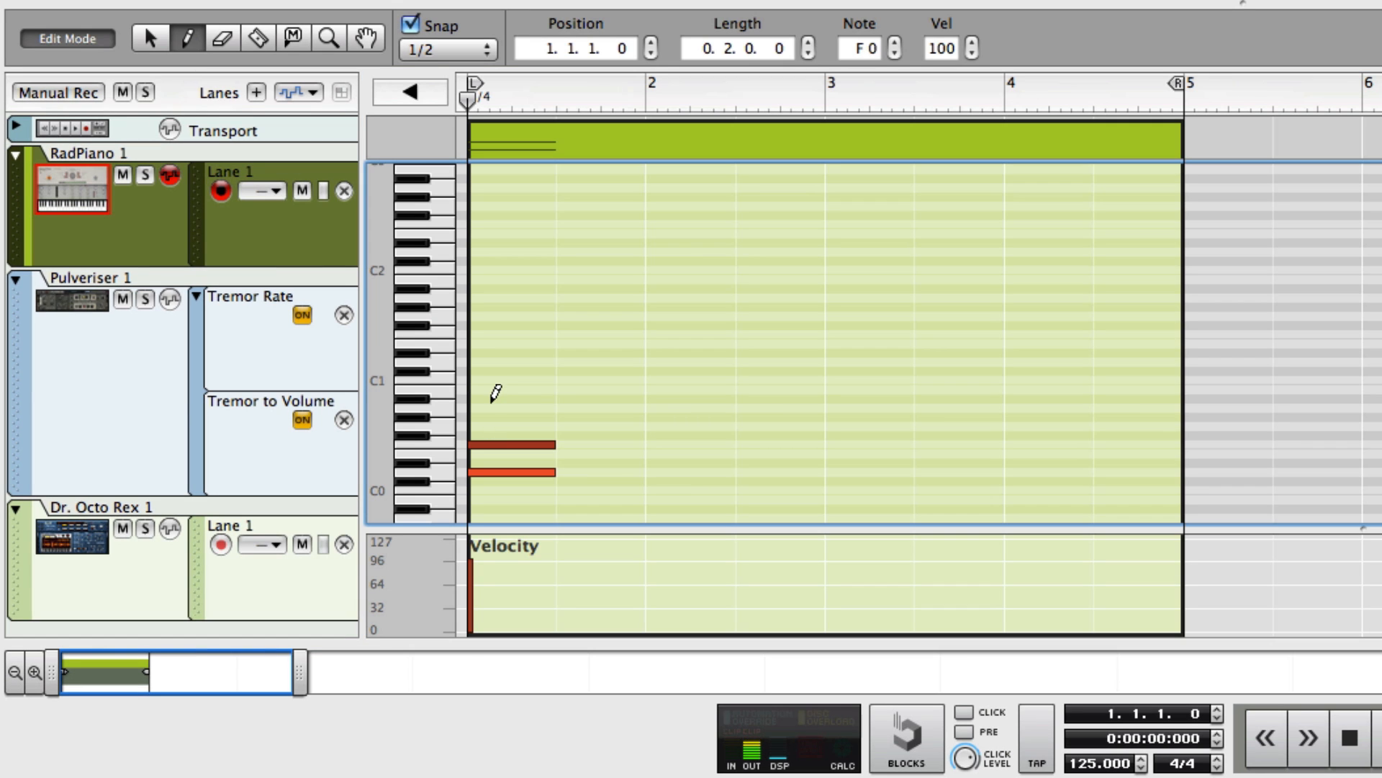
{"action": "left_click", "coordinate": [492, 405]}
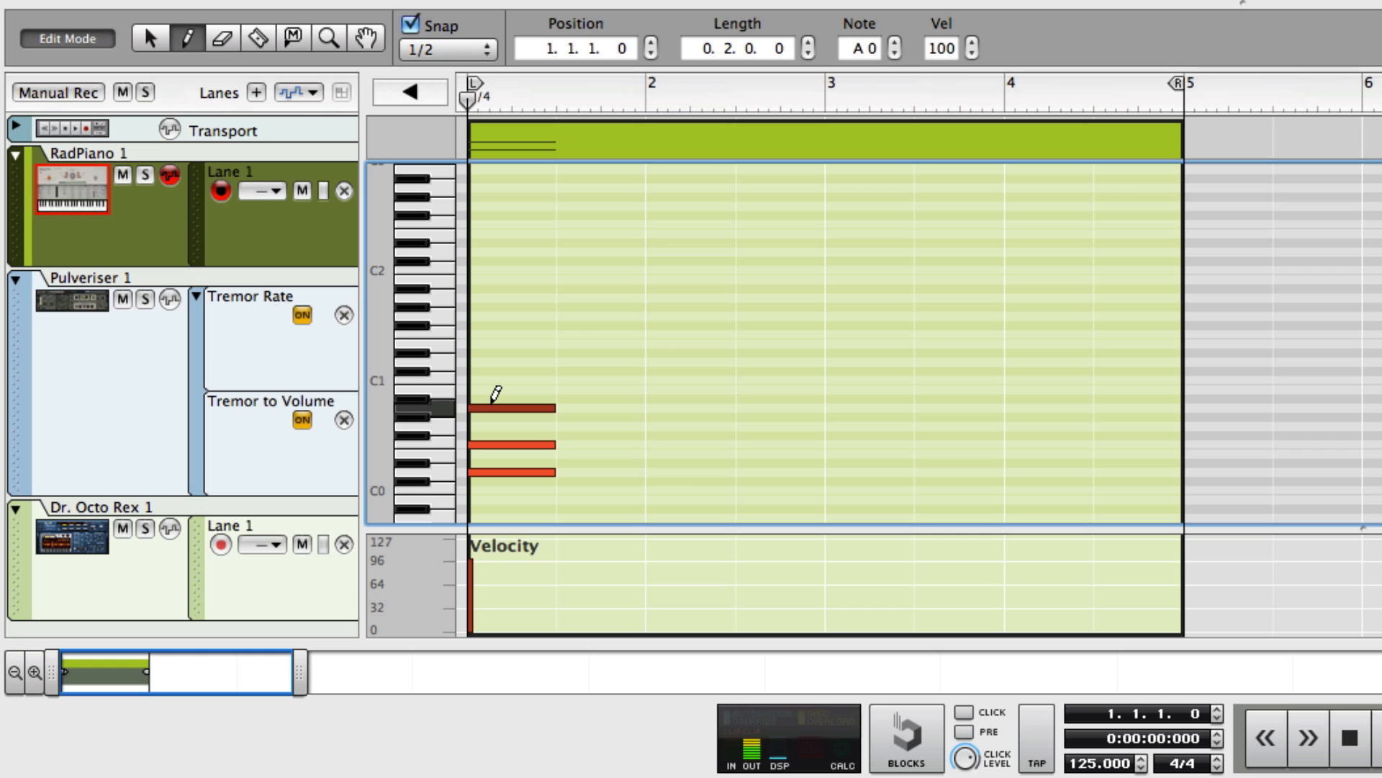
{"action": "left_click", "coordinate": [500, 360]}
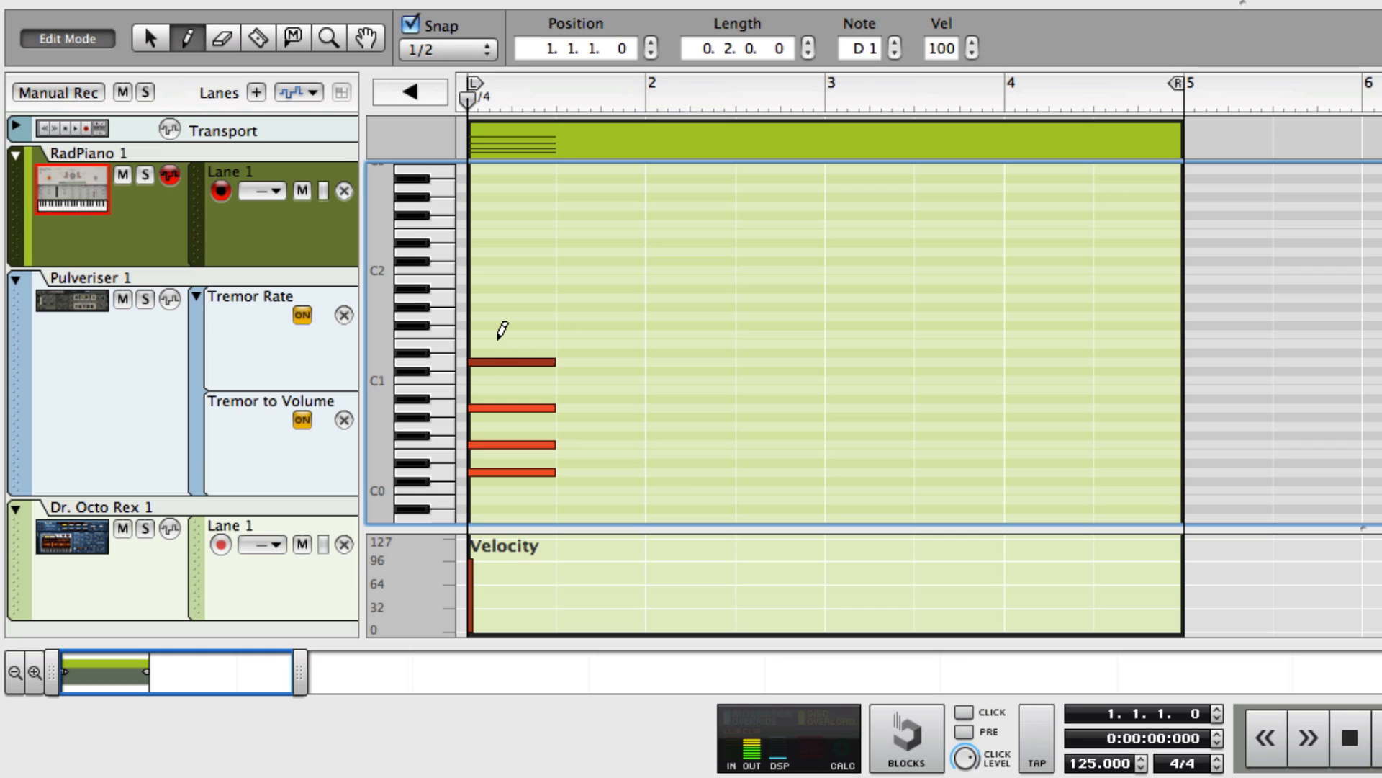
{"action": "left_click", "coordinate": [502, 333]}
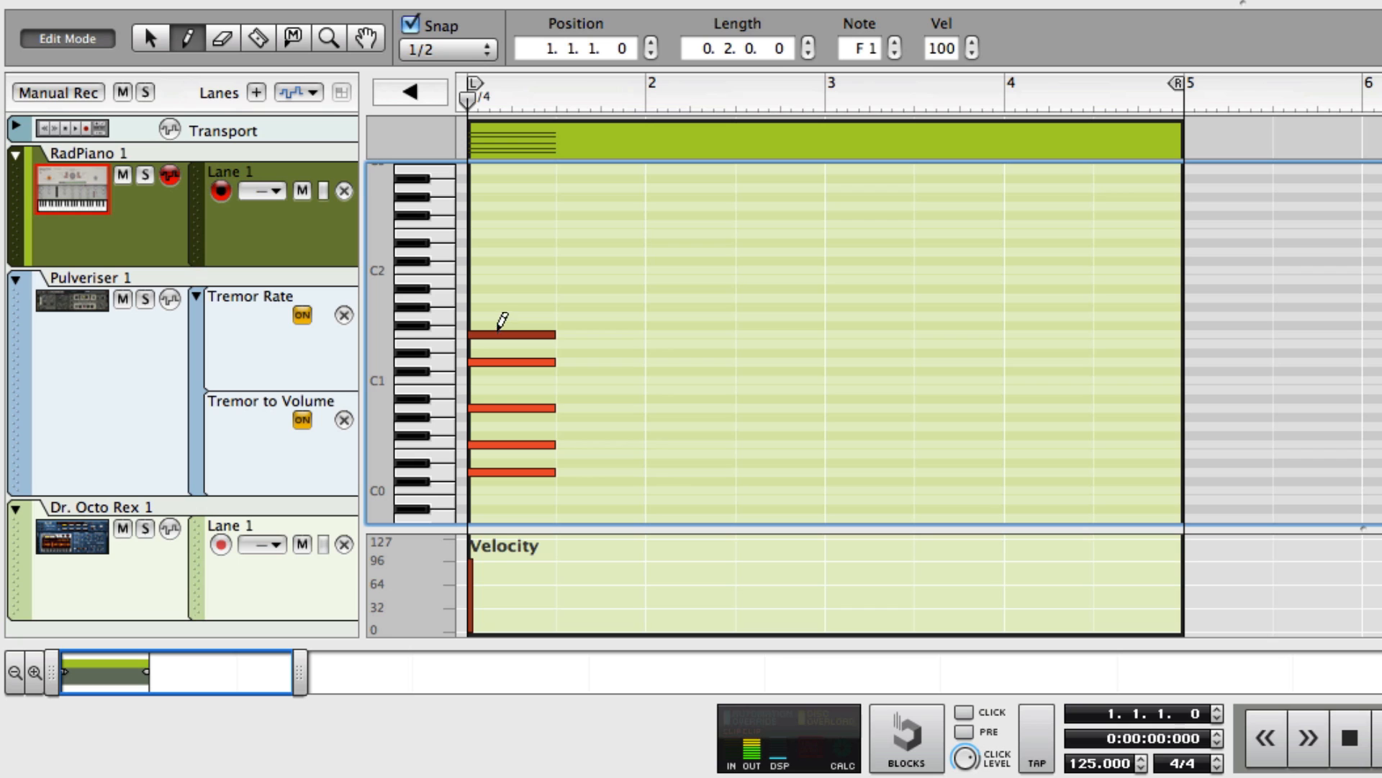
{"action": "left_click", "coordinate": [502, 297]}
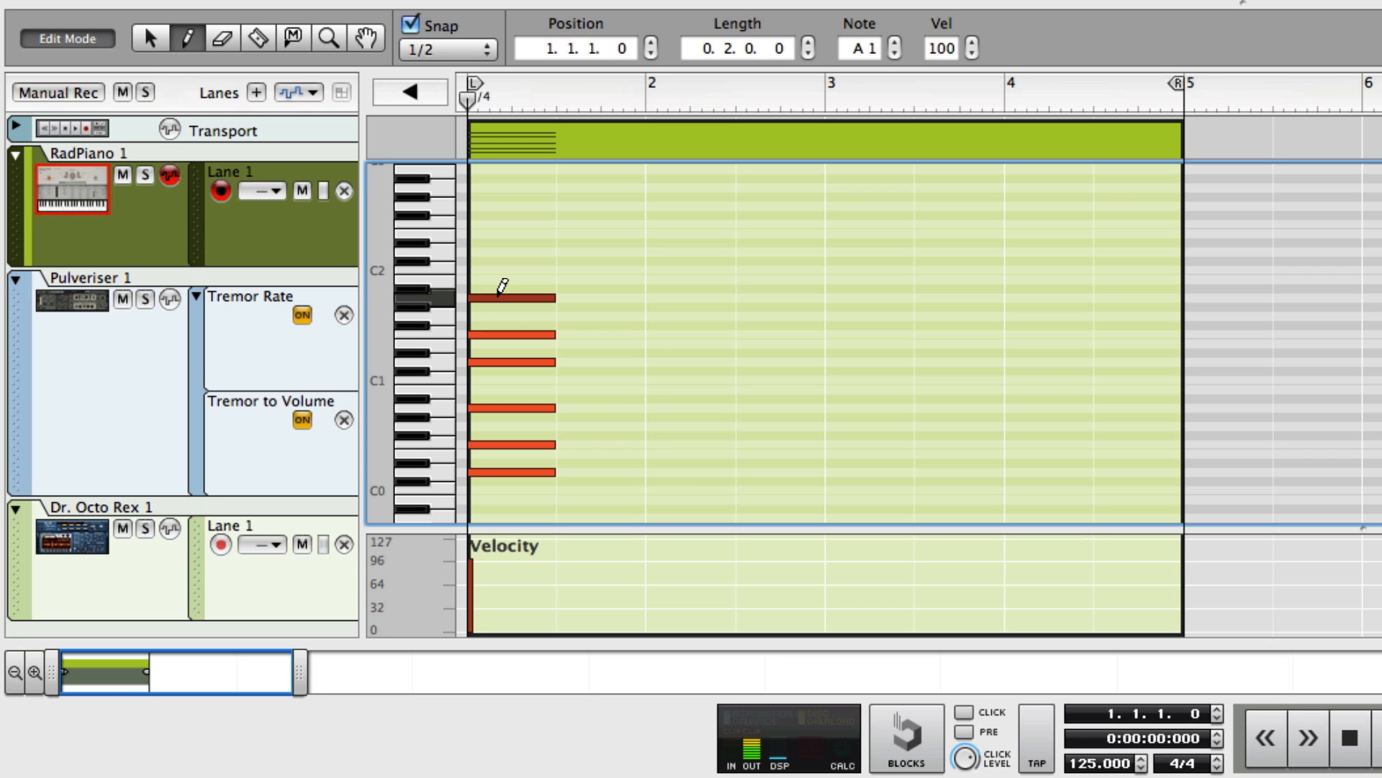
Copy the D minor chord notes up through the higher octaves to A5 and play the clip.
{"action": "key", "text": "q"}
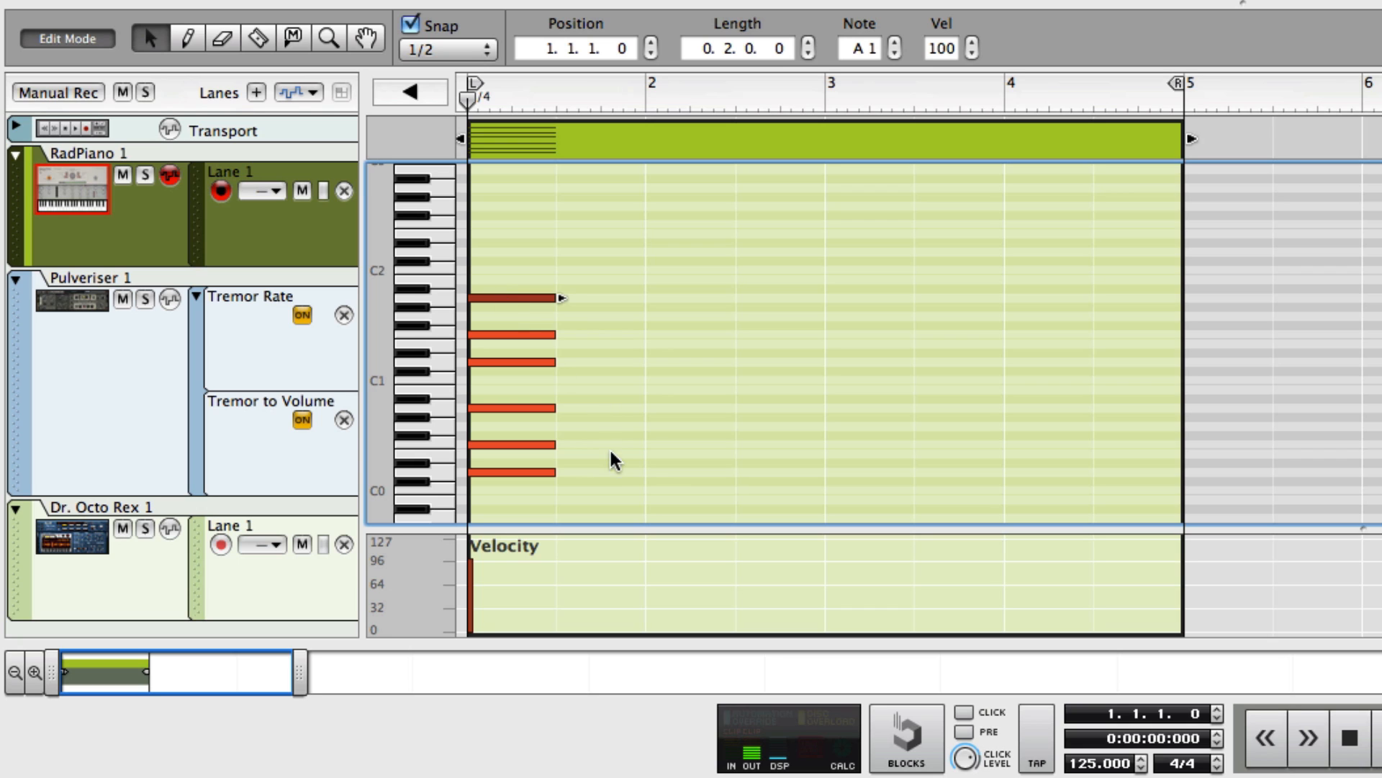
{"action": "left_click_drag", "start_coordinate": [595, 486], "coordinate": [550, 278]}
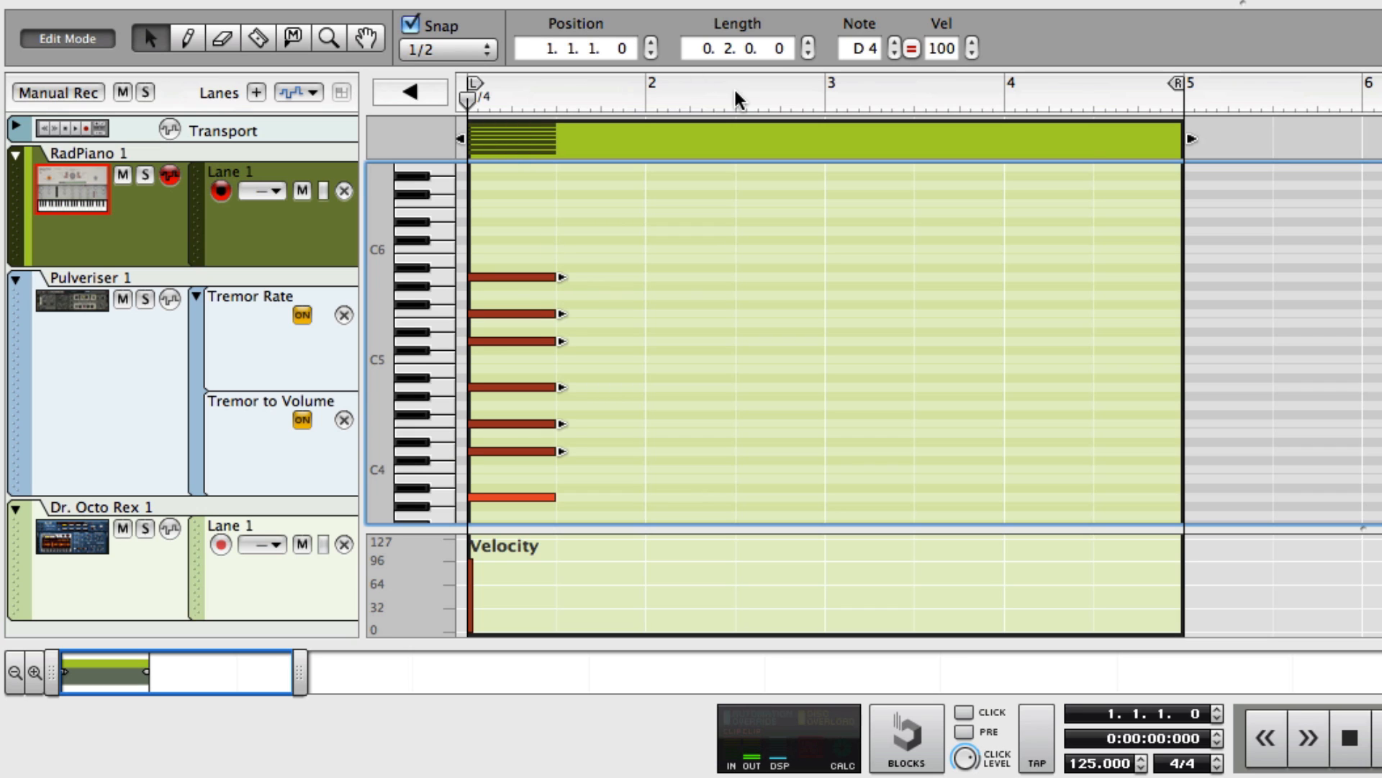
{"action": "key", "text": "space"}
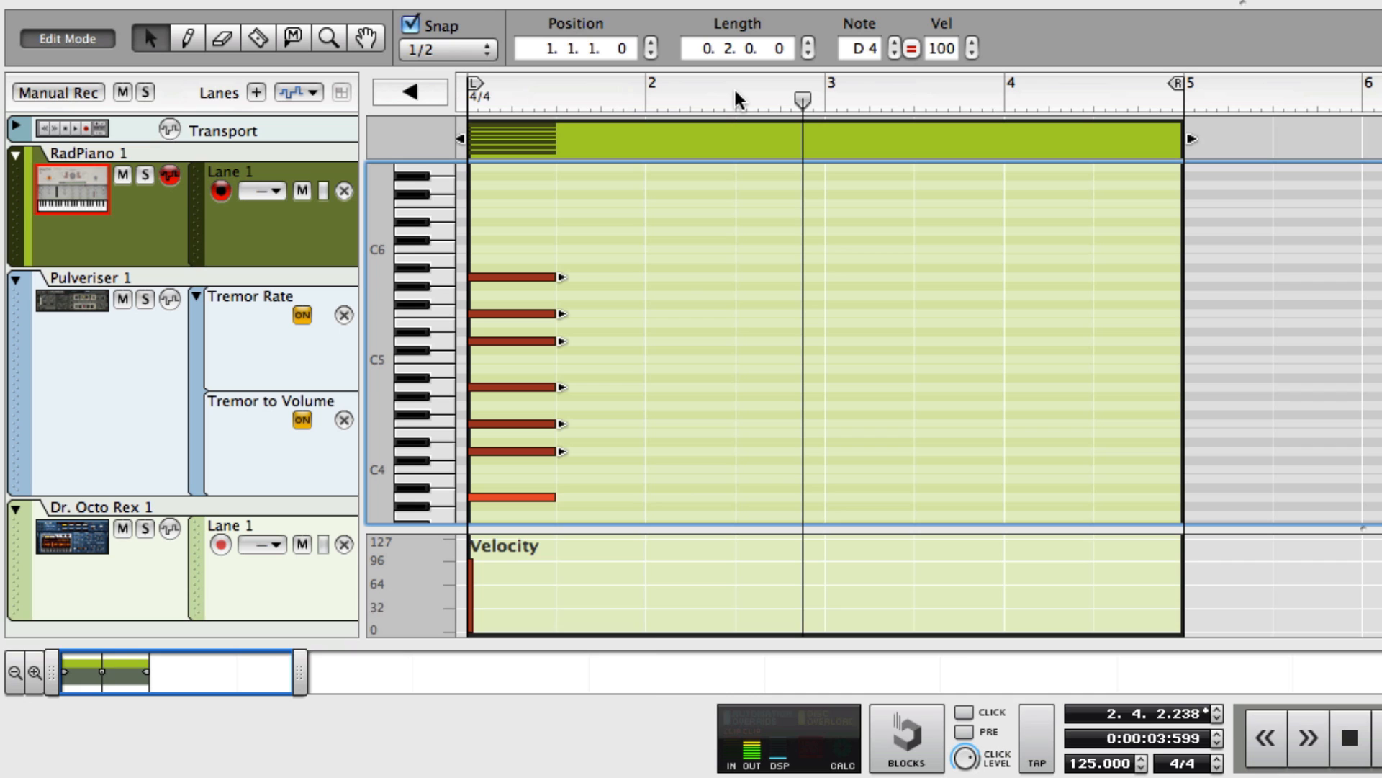
Select all the notes in the RadPiano clip and set their velocity to 1.
{"action": "key", "text": "super"}
{"action": "key", "text": "super+a"}
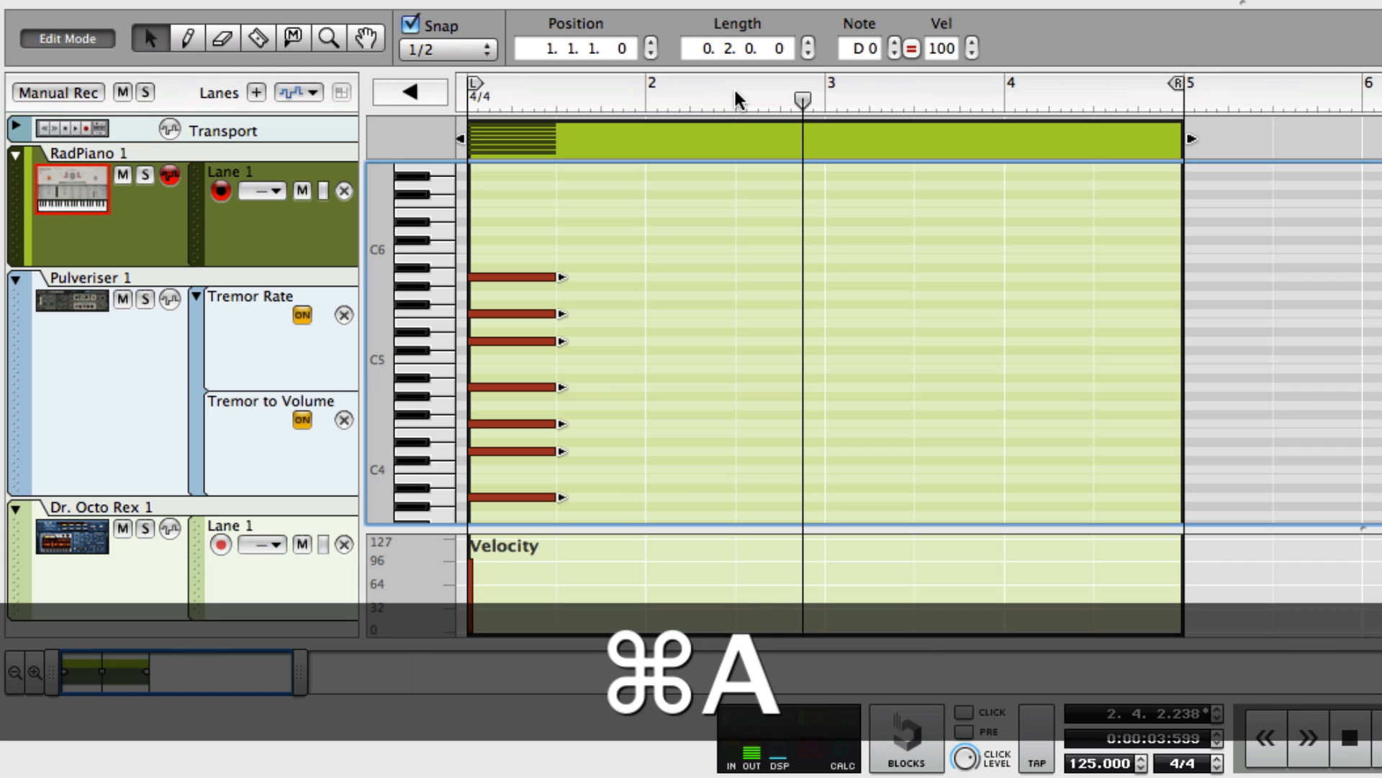
{"action": "left_click", "coordinate": [939, 49]}
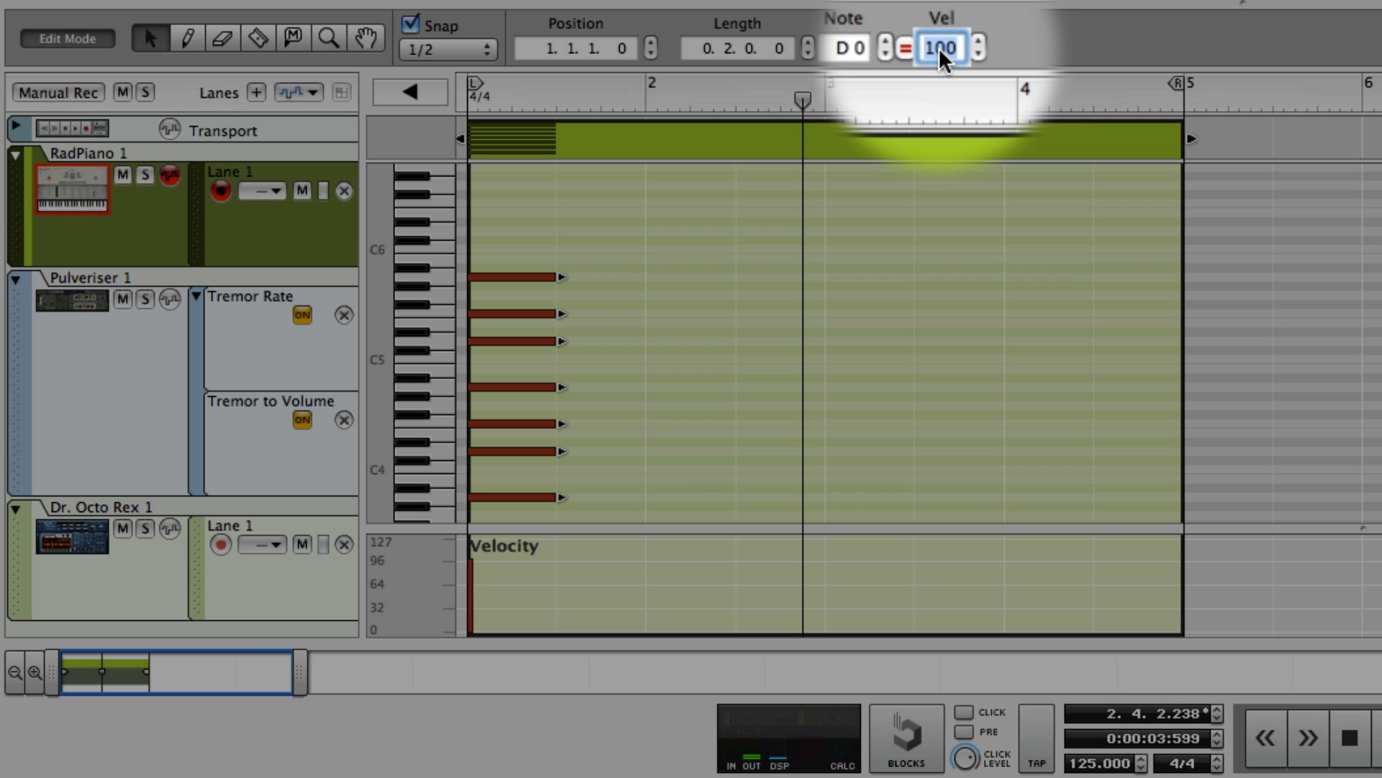
{"action": "type", "text": "1"}
{"action": "key", "text": "Return"}
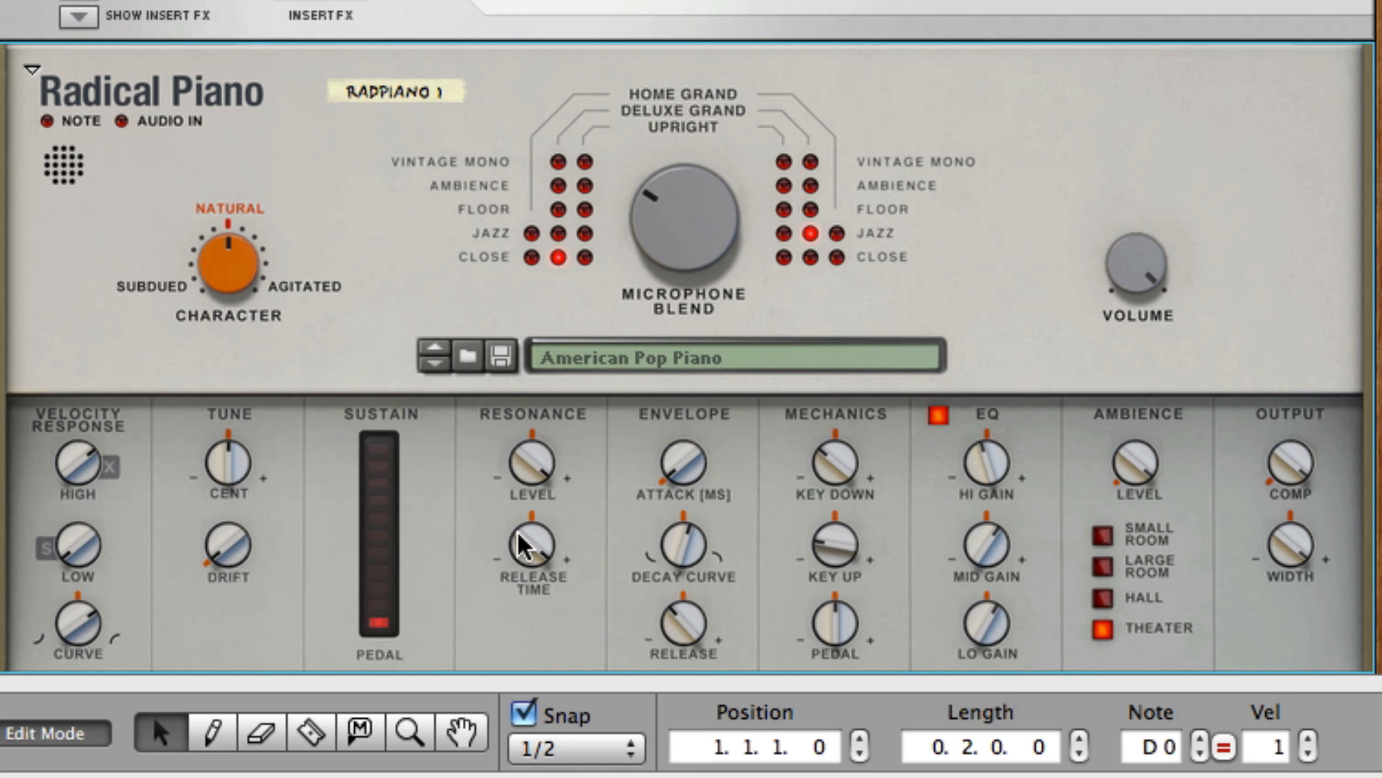
Lengthen all the selected notes to three bars and play back the clip.
{"action": "left_click_drag", "start_coordinate": [523, 538], "coordinate": [578, 767]}
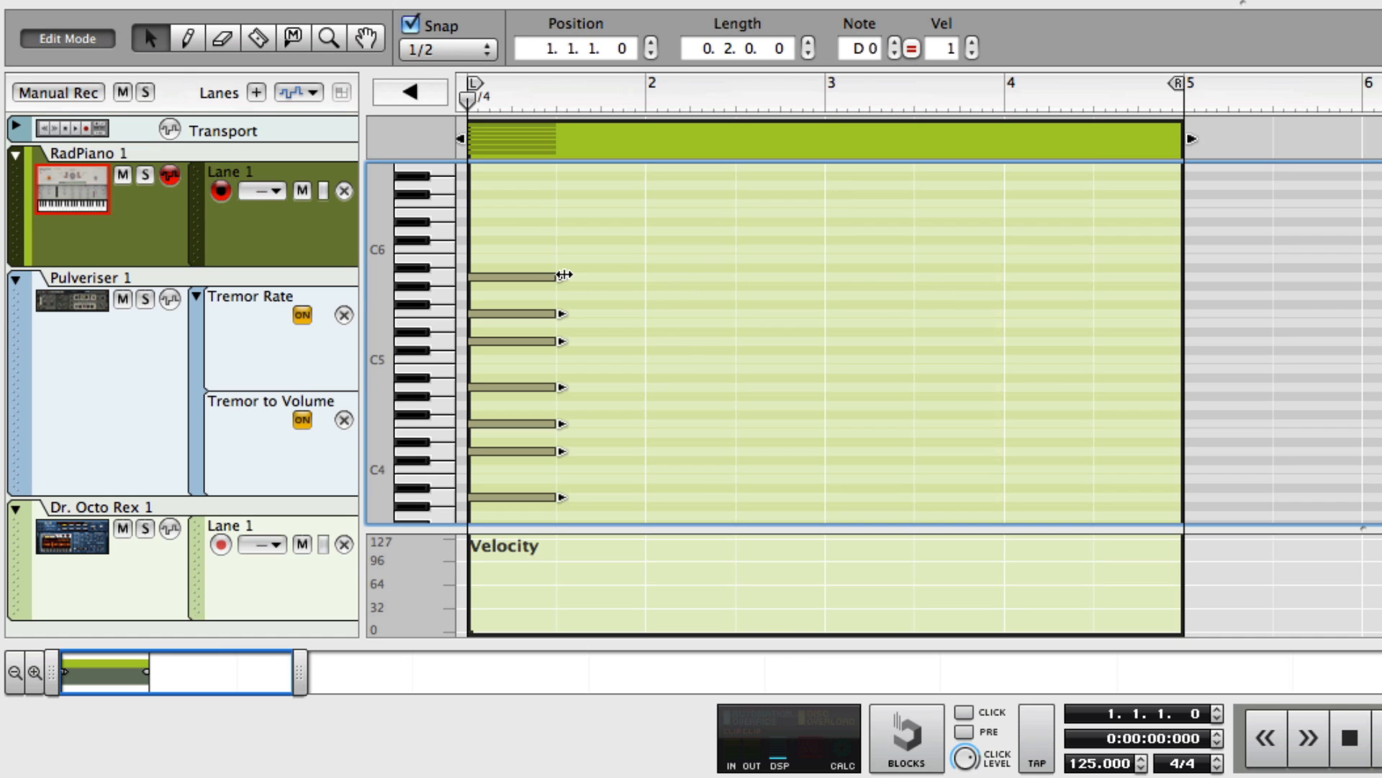
{"action": "left_click_drag", "start_coordinate": [564, 274], "coordinate": [950, 282]}
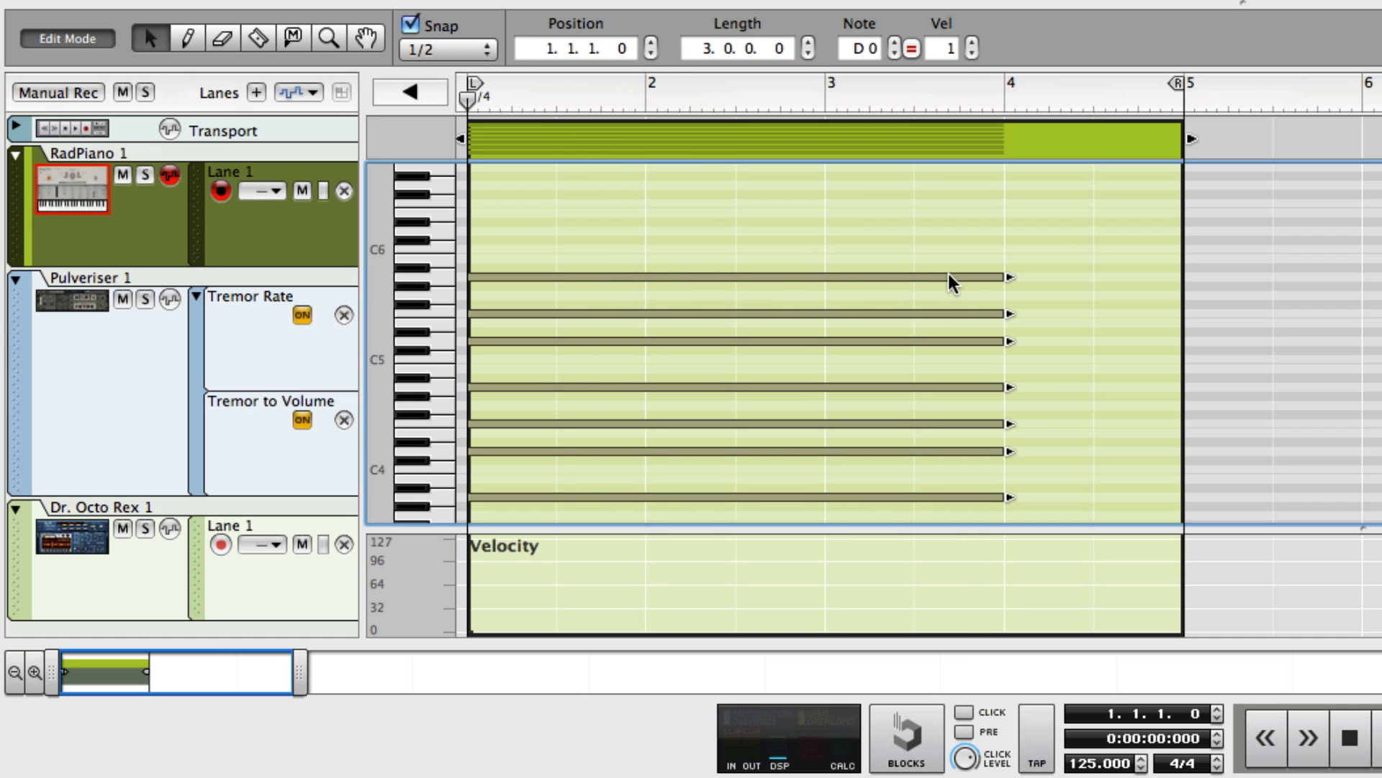
{"action": "key", "text": "space"}
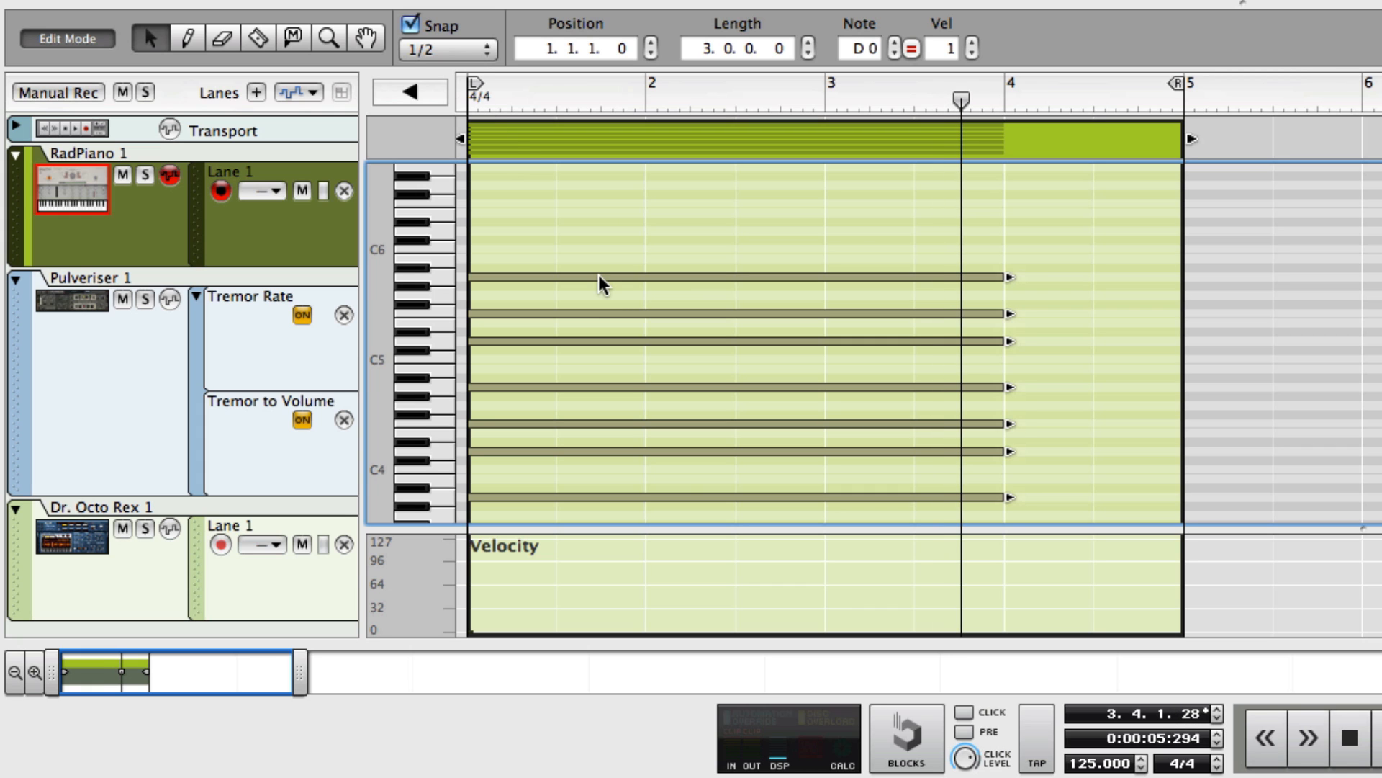
Copy the whole chord to start at bar 4 and transpose the copy down two semitones, to a lowest note of C0.
{"action": "left_click_drag", "start_coordinate": [598, 277], "coordinate": [880, 277]}
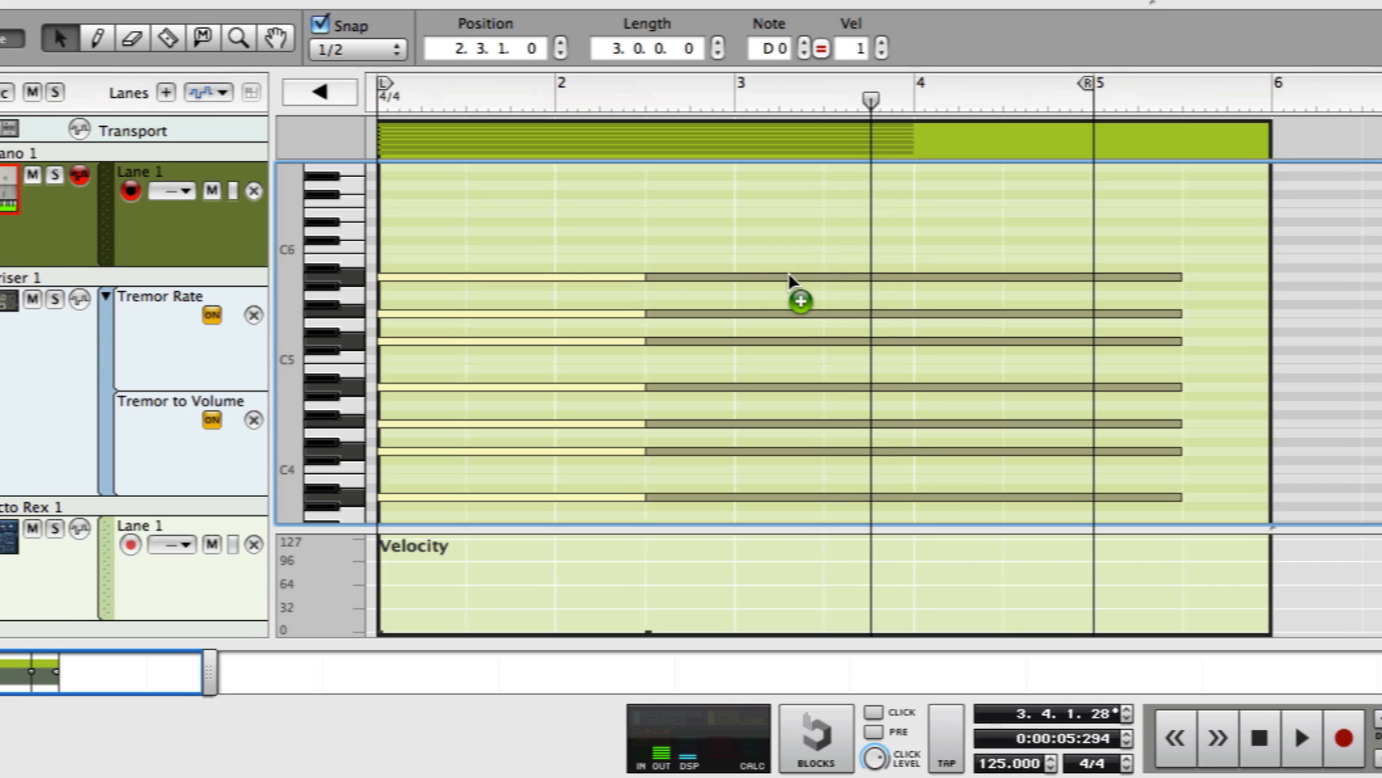
{"action": "left_click_drag", "start_coordinate": [790, 277], "coordinate": [1080, 276]}
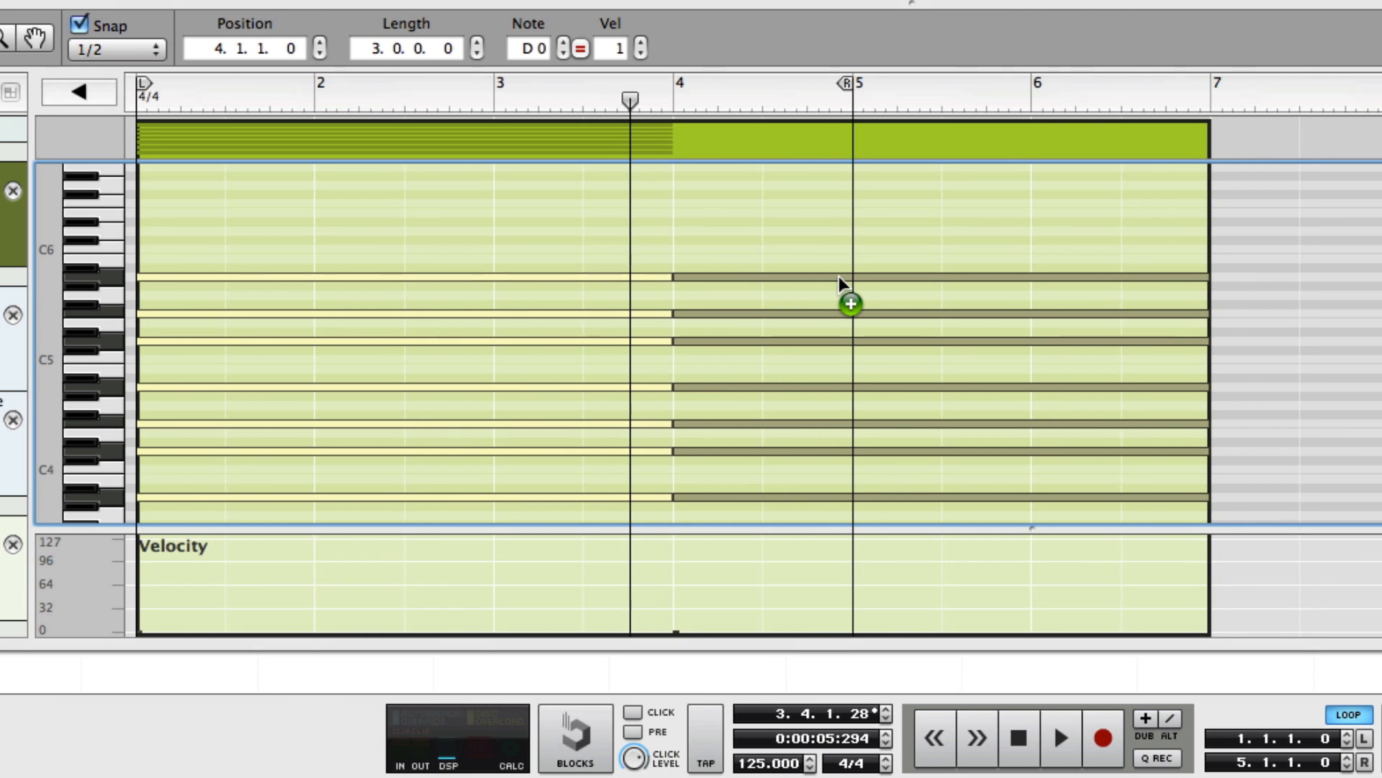
{"action": "left_click_drag", "start_coordinate": [840, 277], "coordinate": [840, 293]}
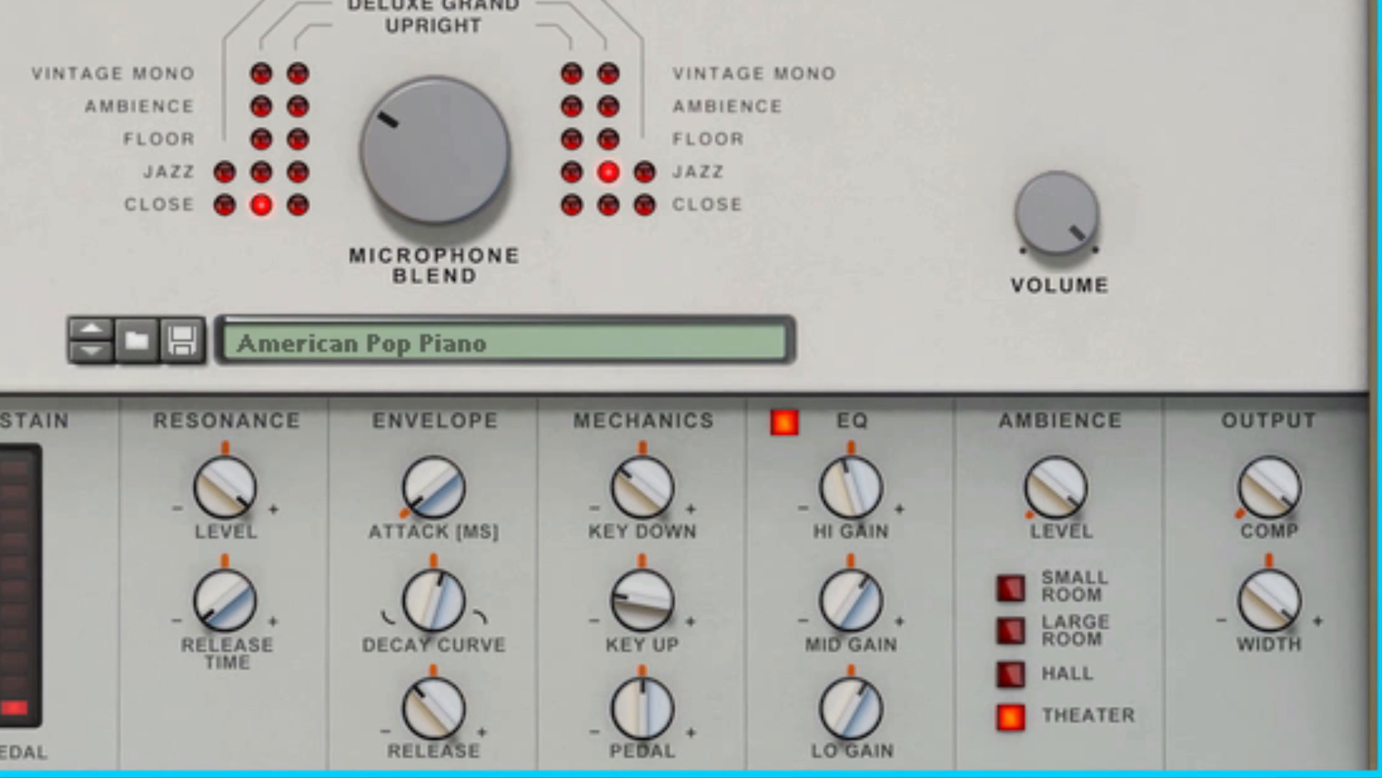
Turn down the Radical Piano's Key Down and Key Up mechanics levels.
{"action": "left_click_drag", "start_coordinate": [643, 504], "coordinate": [639, 544]}
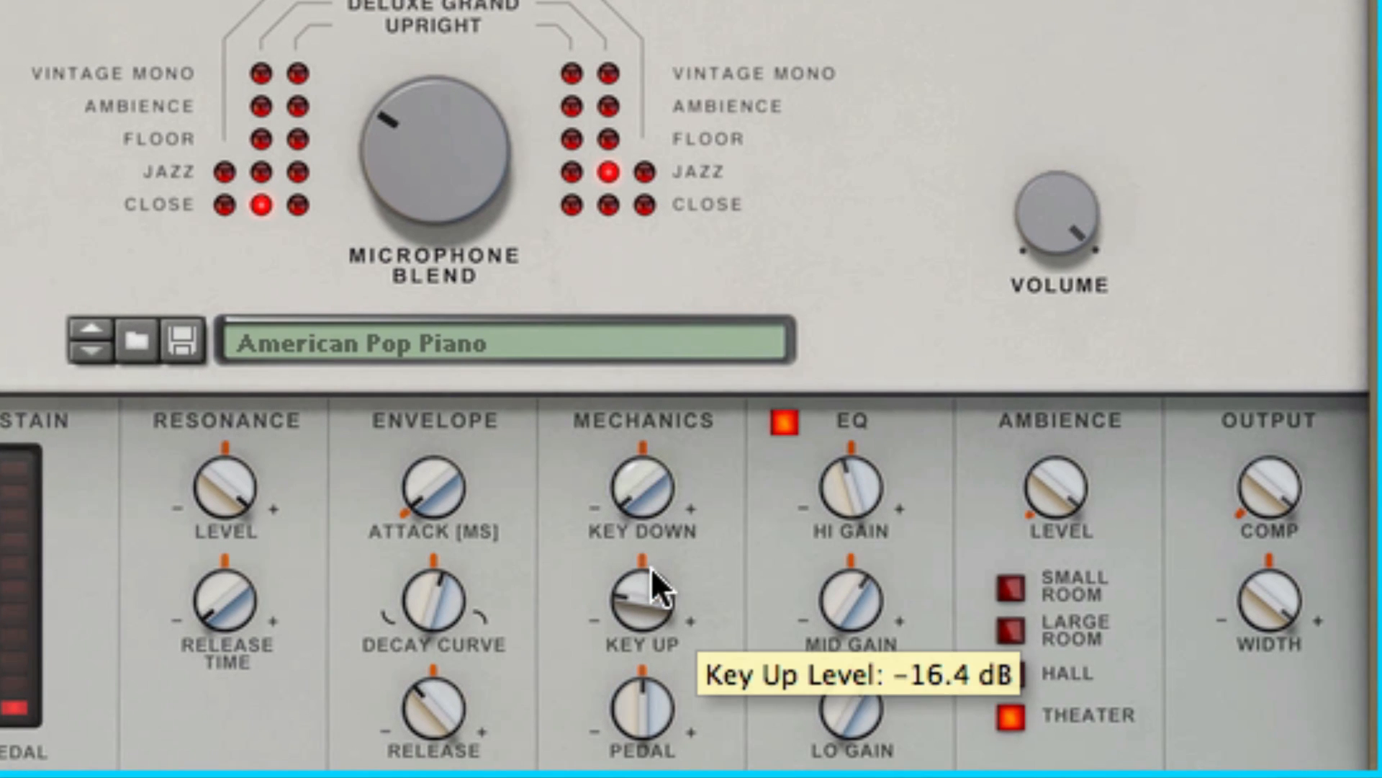
{"action": "left_click_drag", "start_coordinate": [623, 626], "coordinate": [653, 688]}
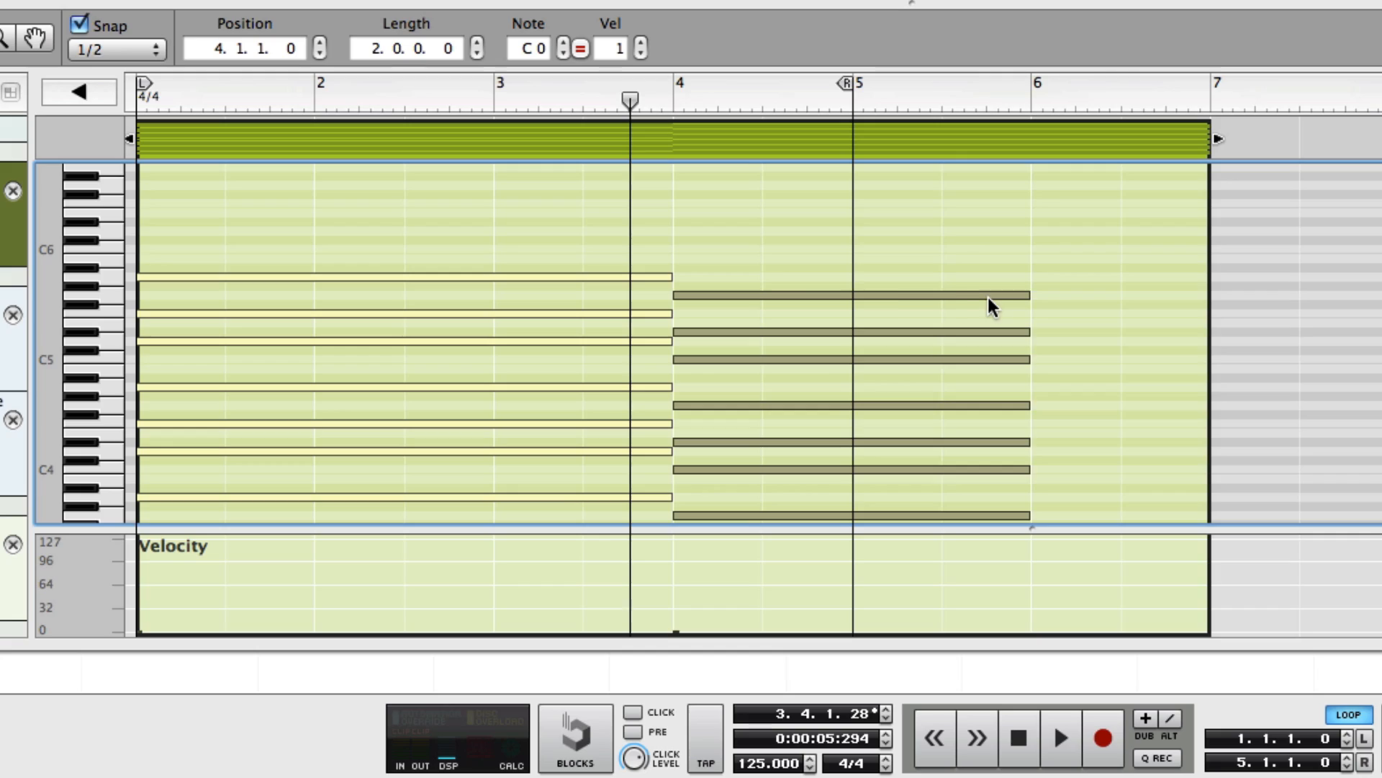
Shorten the transposed chord's notes to one bar and trim the RadPiano clip to four bars, ending at bar 5.
{"action": "left_click_drag", "start_coordinate": [990, 306], "coordinate": [803, 272]}
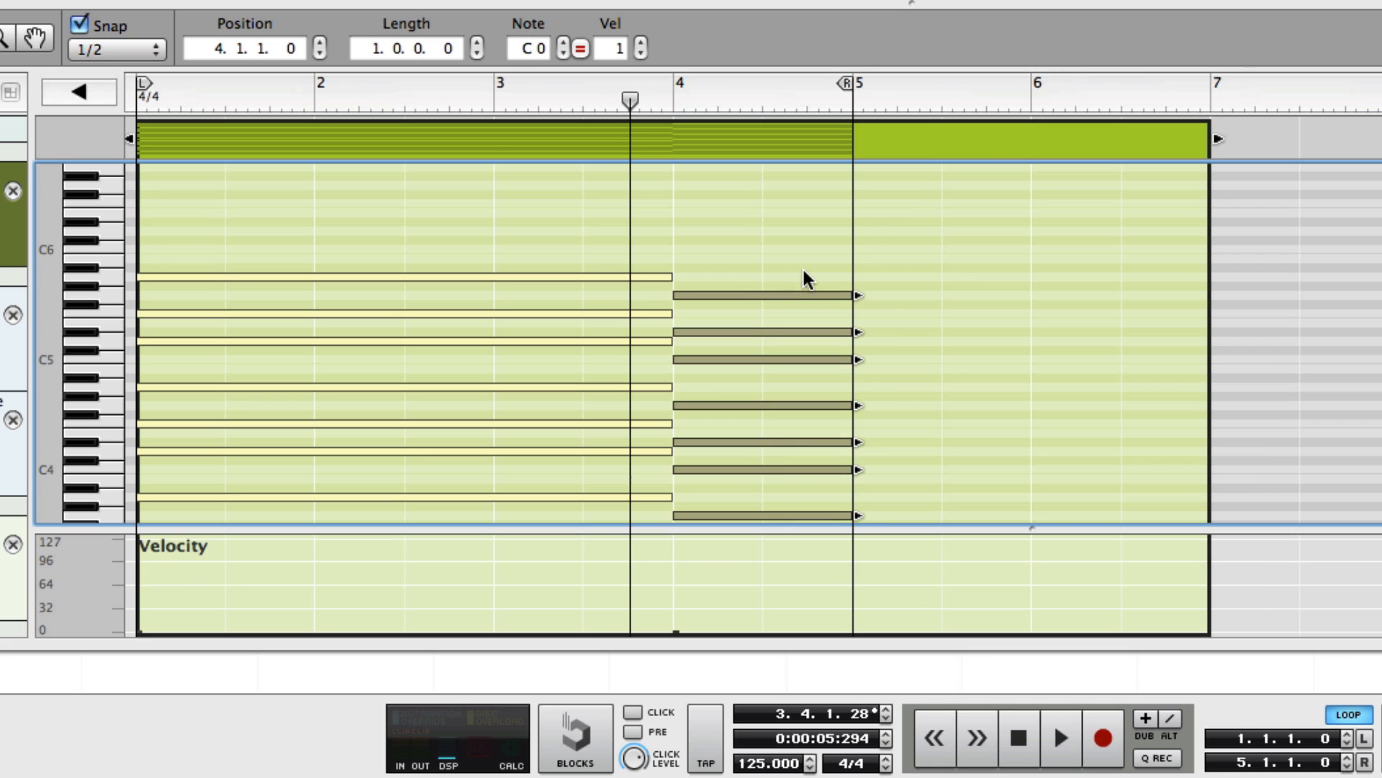
{"action": "left_click_drag", "start_coordinate": [1216, 138], "coordinate": [846, 167]}
Play back the shortened clip from the start of bar 1.
{"action": "left_click", "coordinate": [143, 101]}
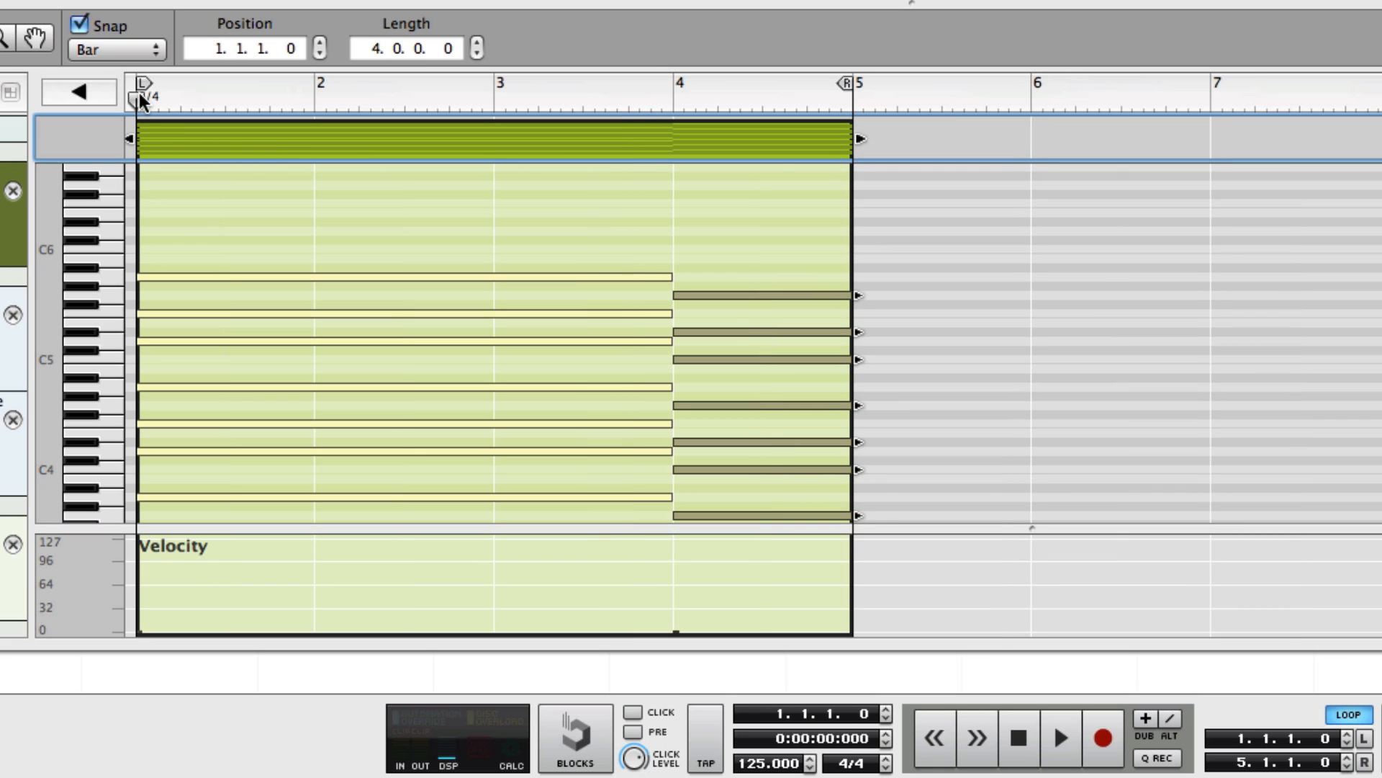
{"action": "key", "text": "space"}
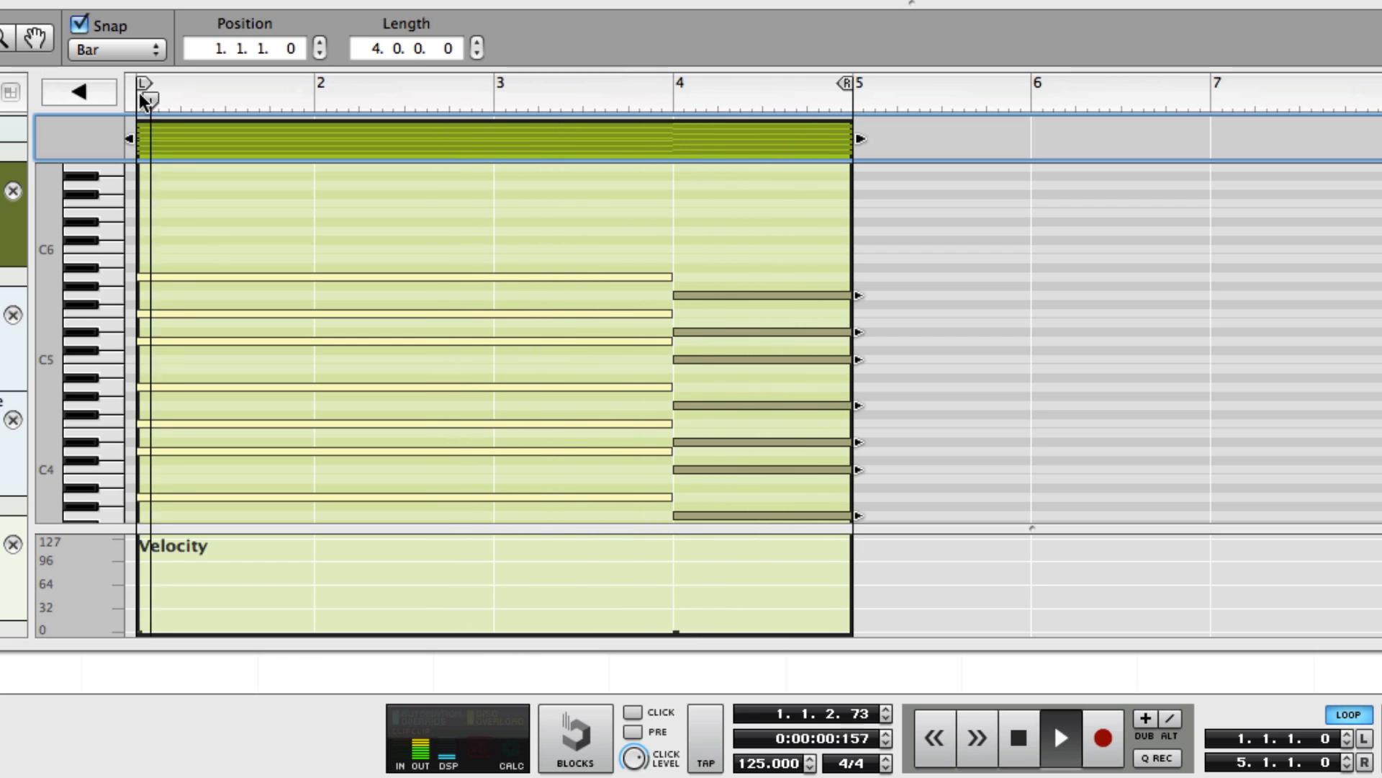
{"action": "key", "text": "space"}
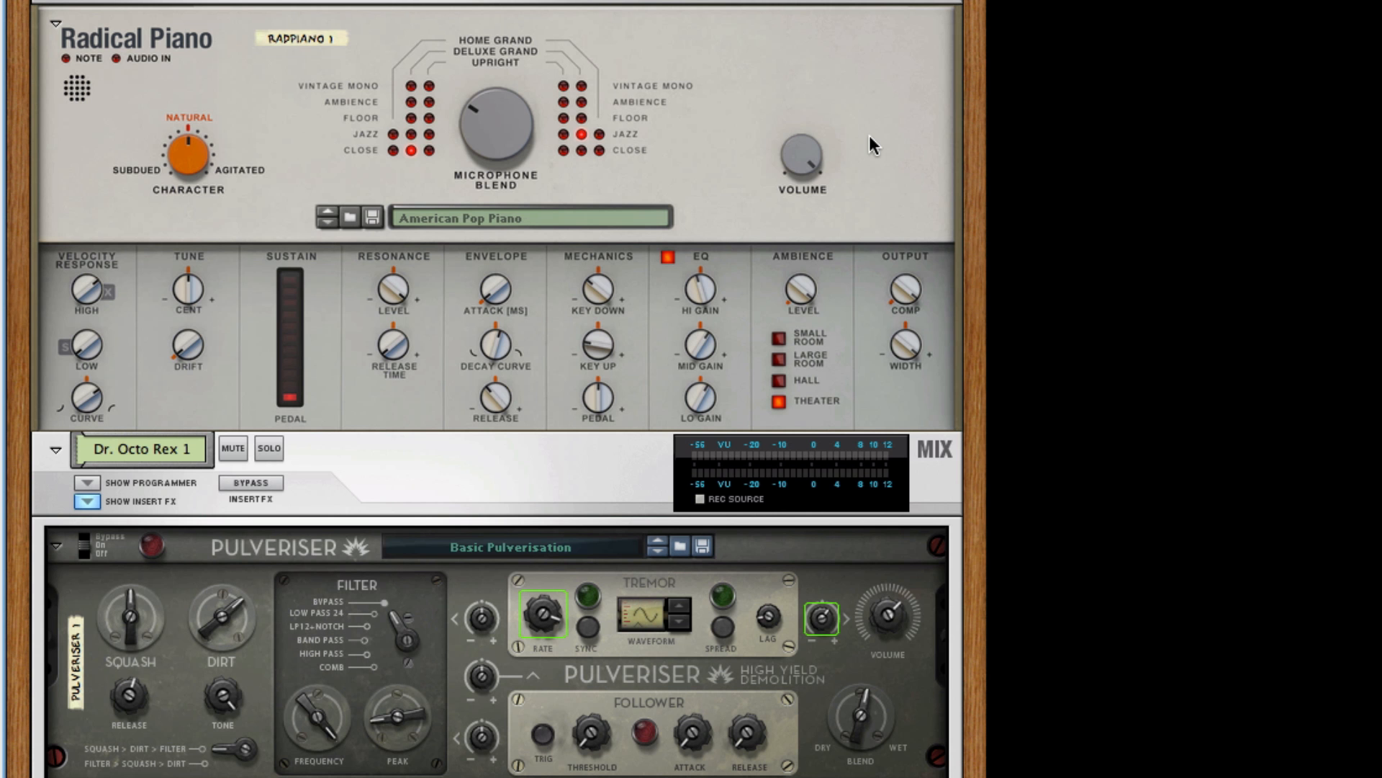
Duplicate the Radical Piano device together with its sequencer track.
{"action": "right_click", "coordinate": [873, 145]}
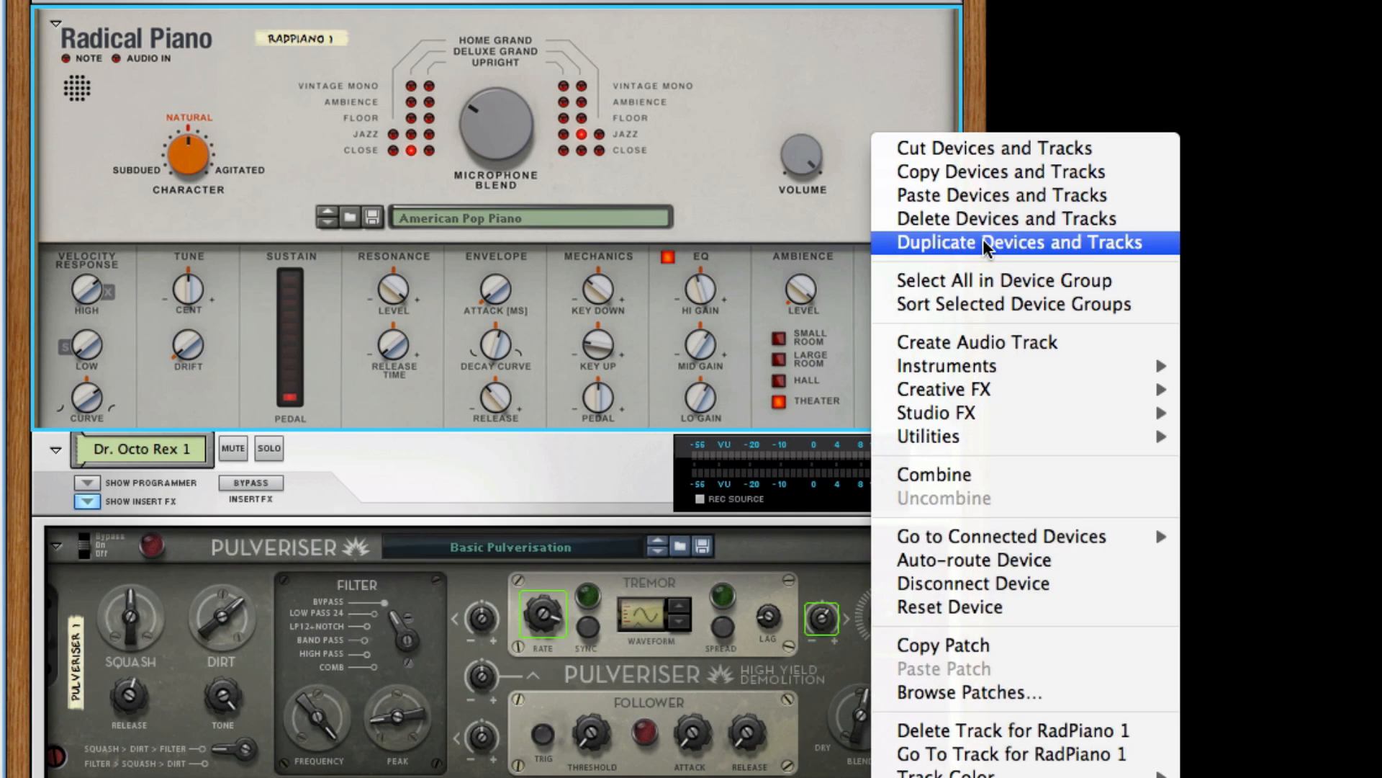
{"action": "left_click", "coordinate": [982, 236]}
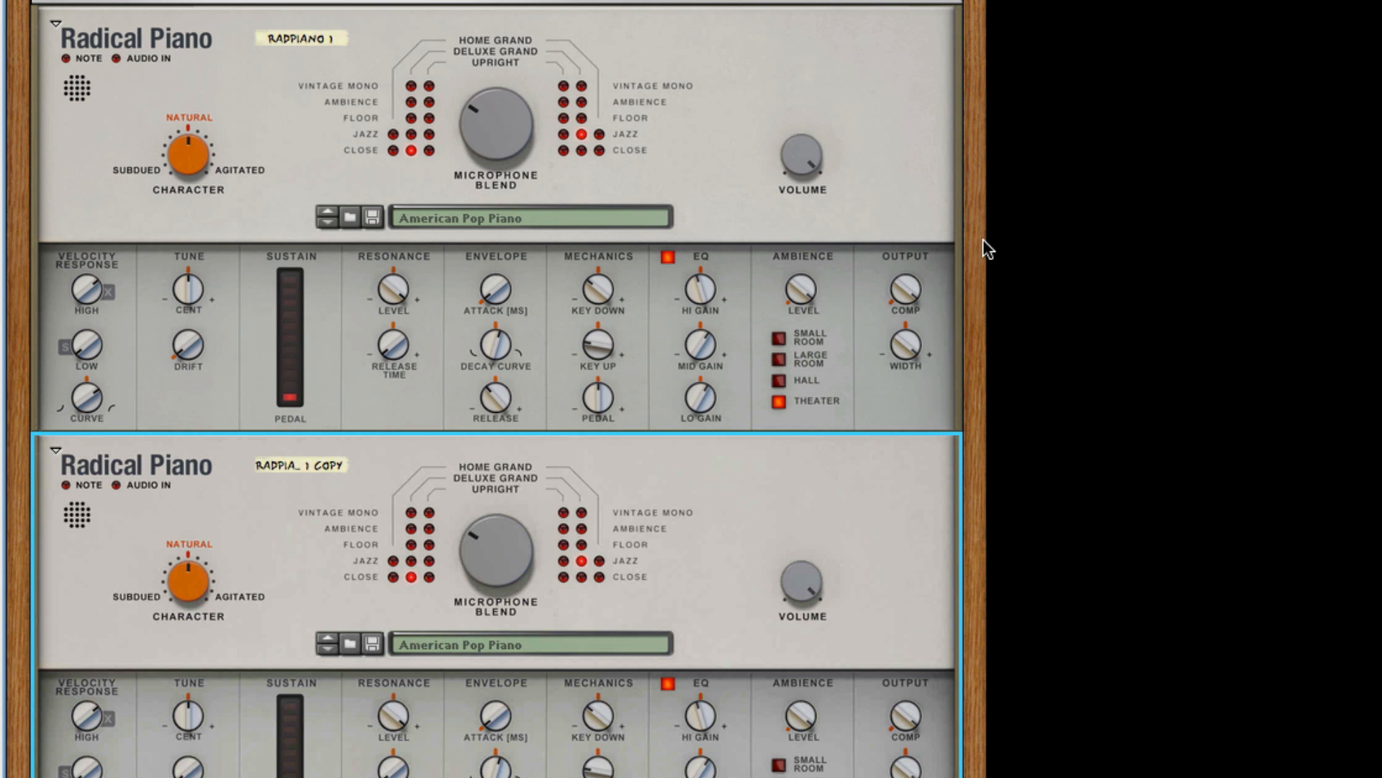
{"action": "key", "text": "F7"}
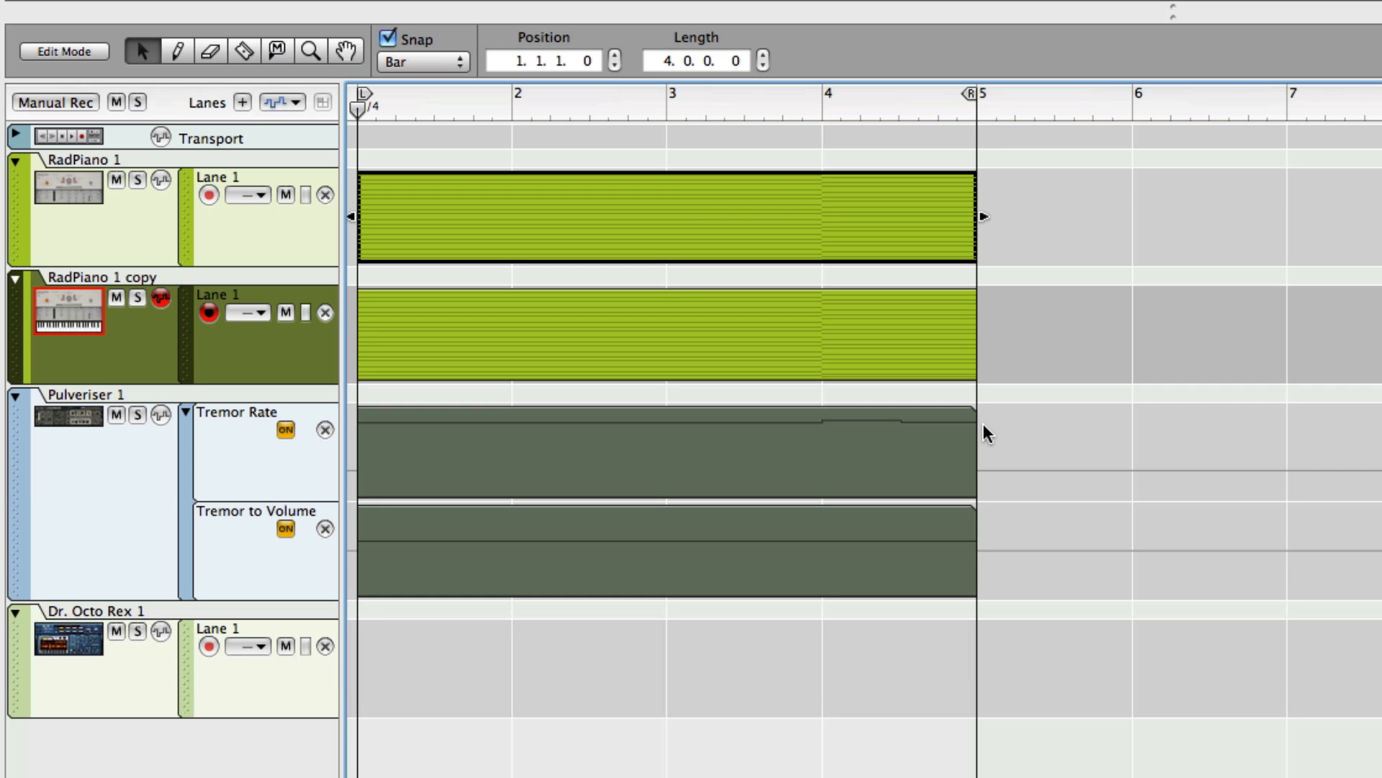
{"action": "key", "text": "F6"}
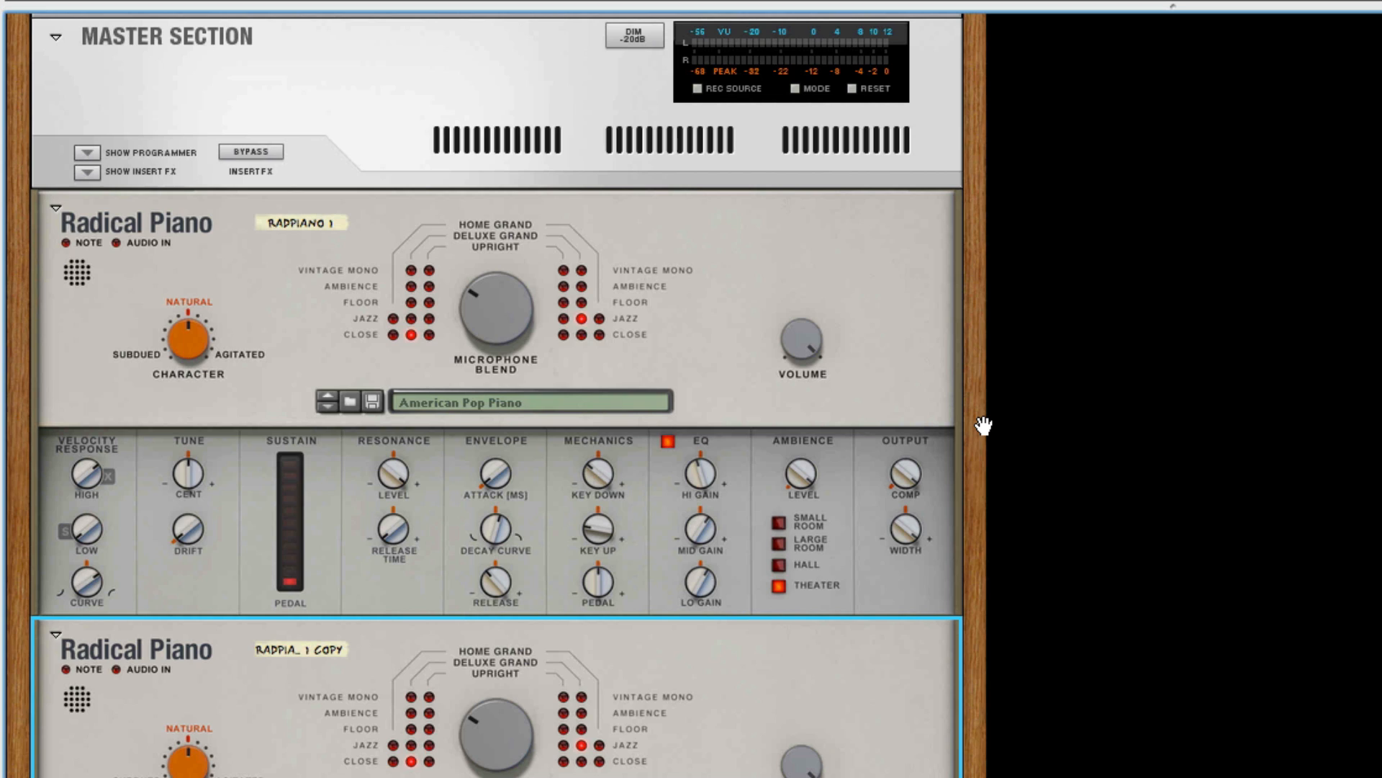
Wire the right FX Send 1 to the piano copy's audio input and move the FX Return 1 right cable to the copy's right output.
{"action": "key", "text": "Tab"}
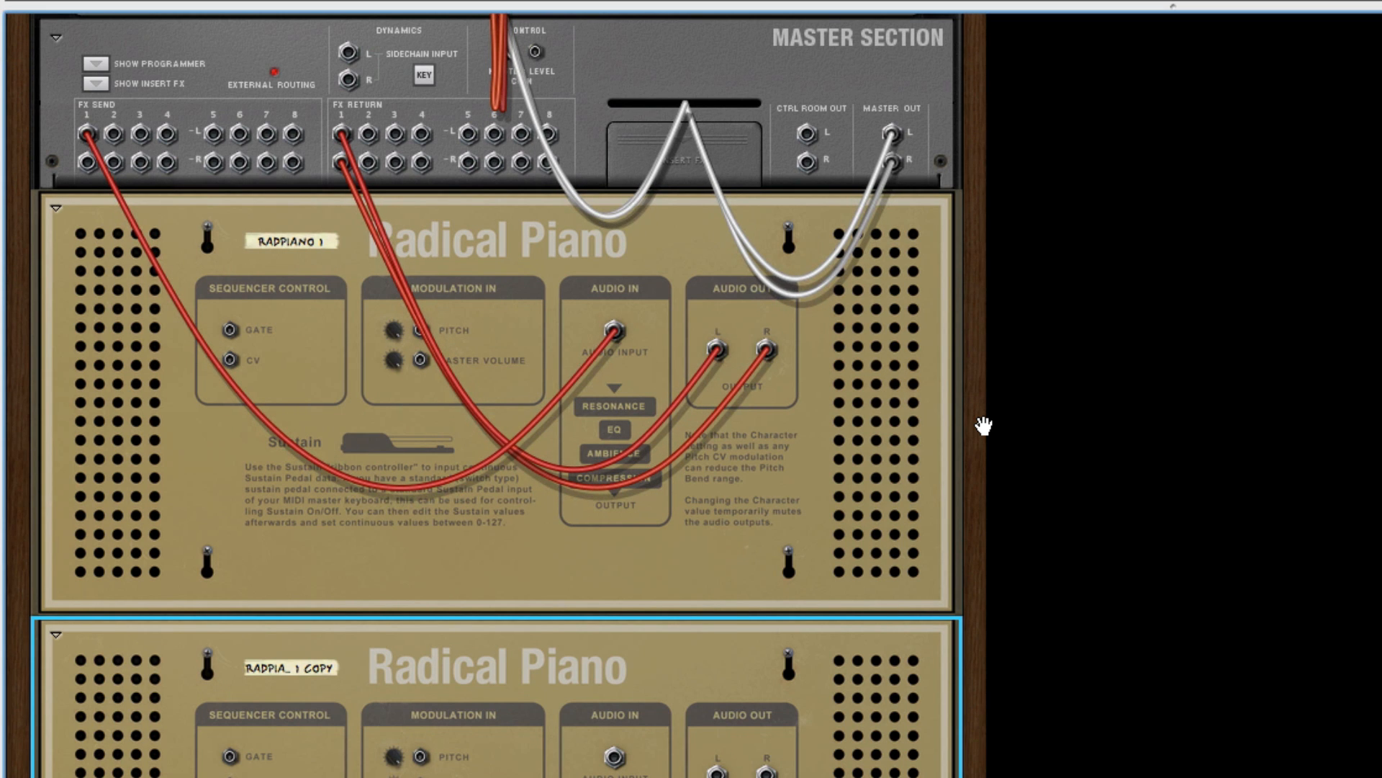
{"action": "left_click_drag", "start_coordinate": [87, 164], "coordinate": [596, 749]}
{"action": "left_click_drag", "start_coordinate": [597, 679], "coordinate": [617, 682]}
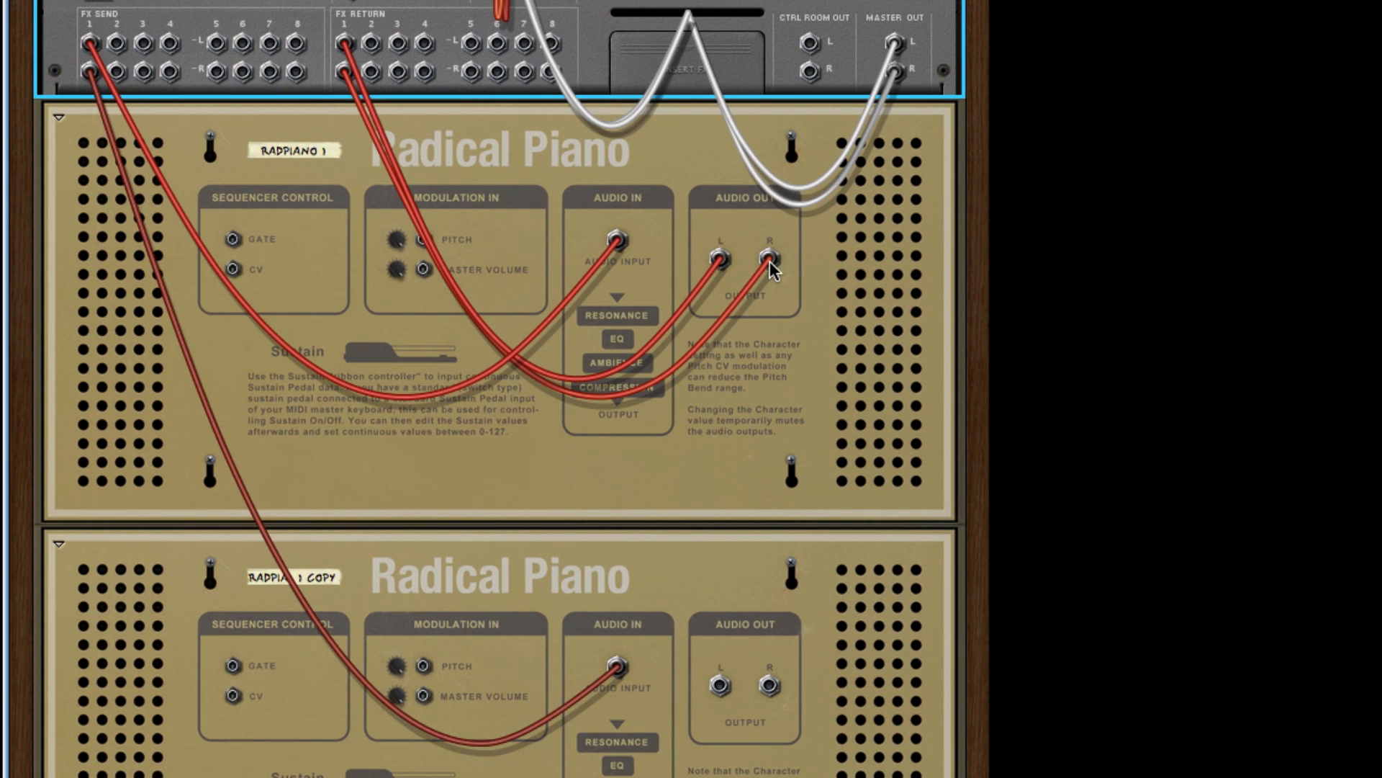
{"action": "left_click_drag", "start_coordinate": [771, 262], "coordinate": [772, 690]}
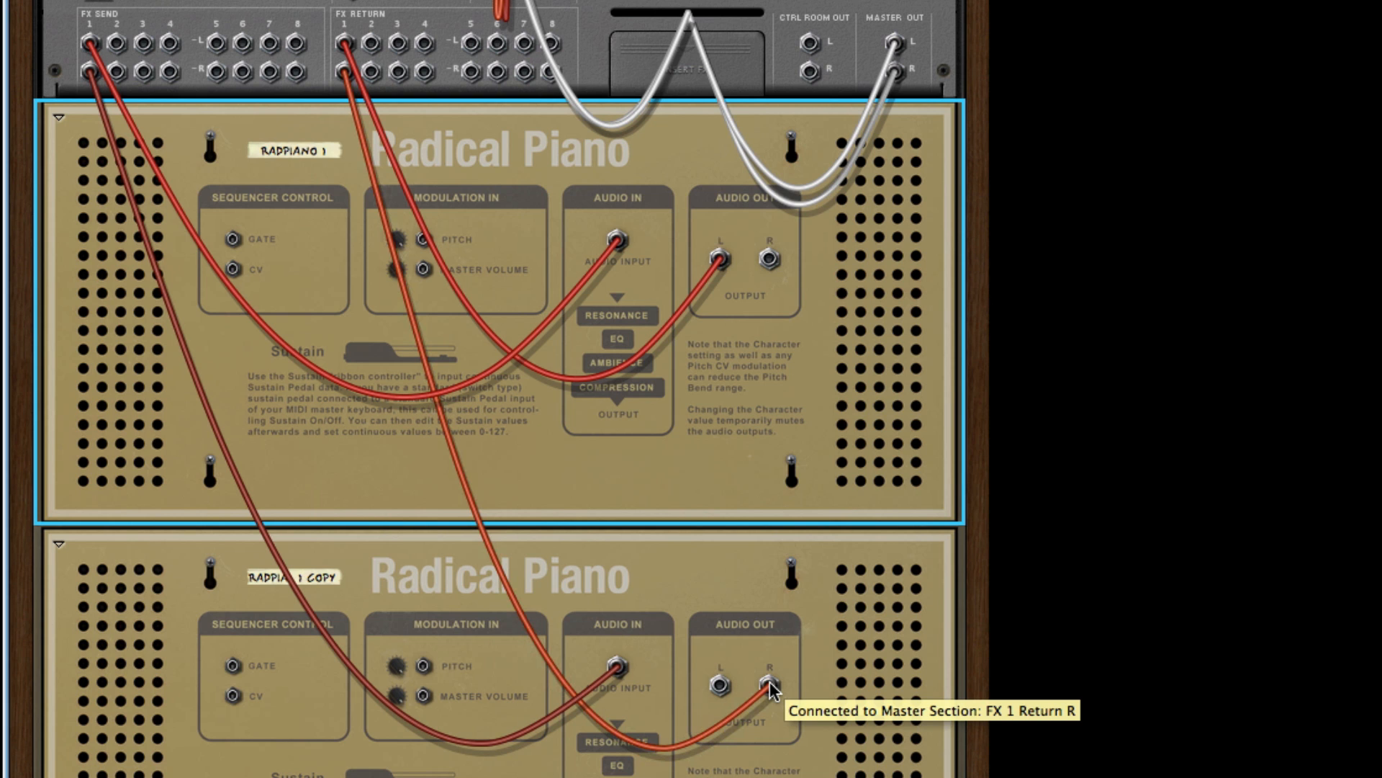
{"action": "key", "text": "Tab"}
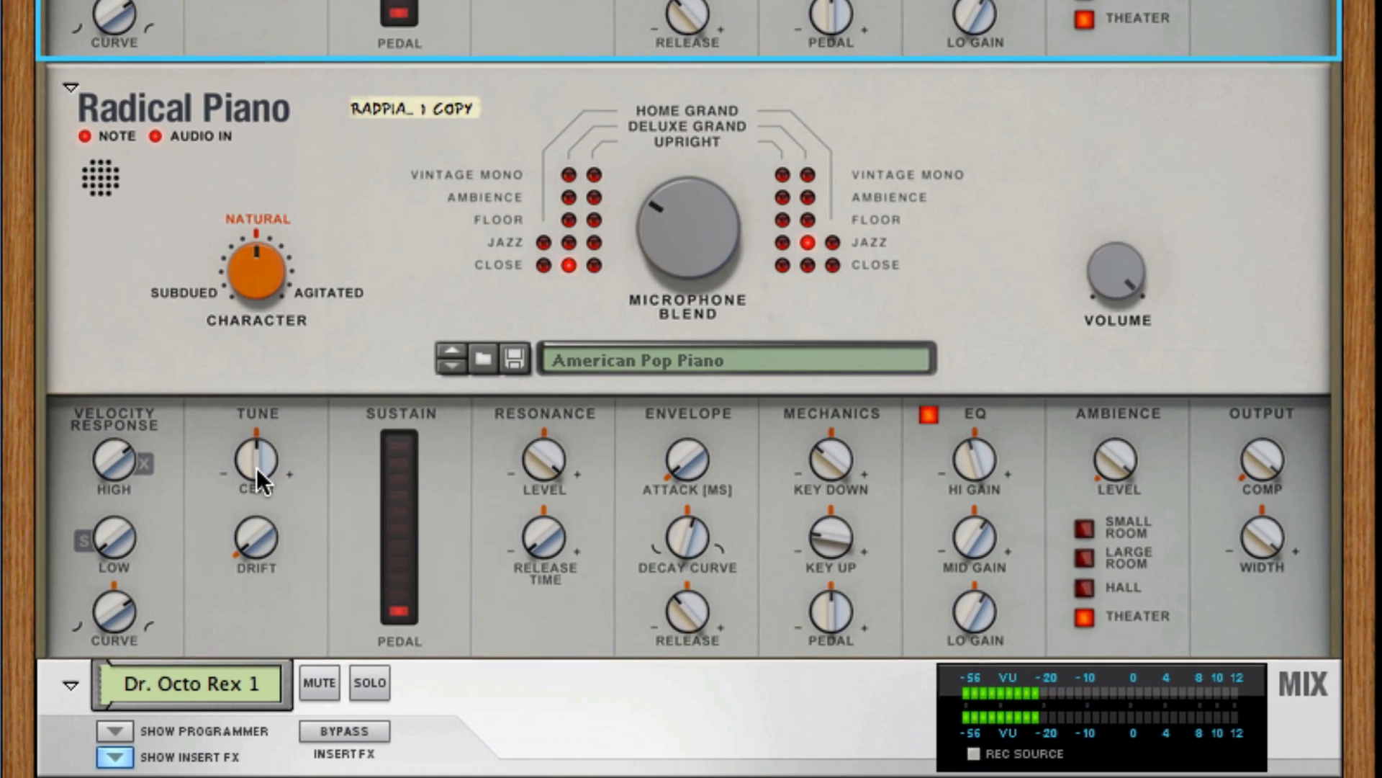
Raise the Tune Cent and Drift settings on the Radical Piano copy and adjust its Character.
{"action": "left_click_drag", "start_coordinate": [251, 497], "coordinate": [253, 459]}
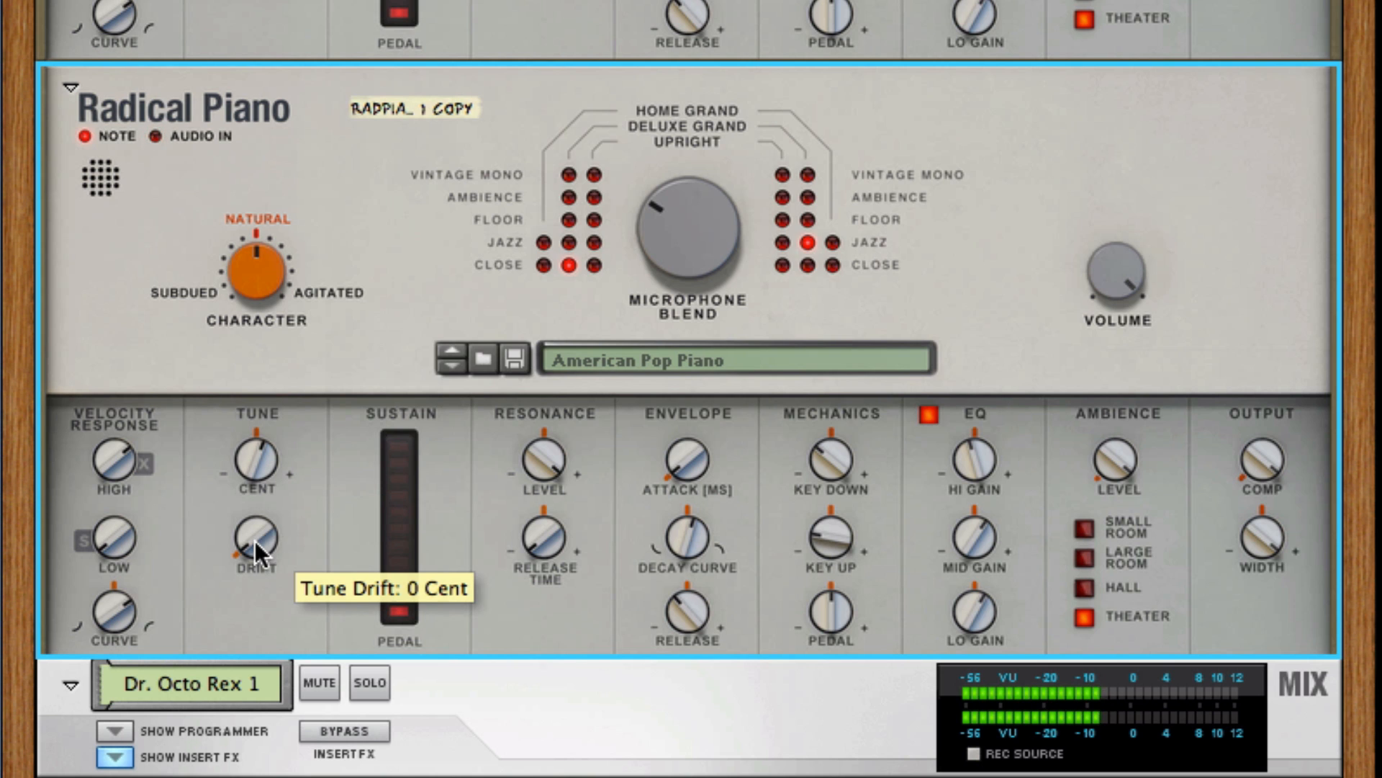
{"action": "left_click_drag", "start_coordinate": [255, 542], "coordinate": [256, 490]}
{"action": "left_click_drag", "start_coordinate": [258, 295], "coordinate": [250, 186]}
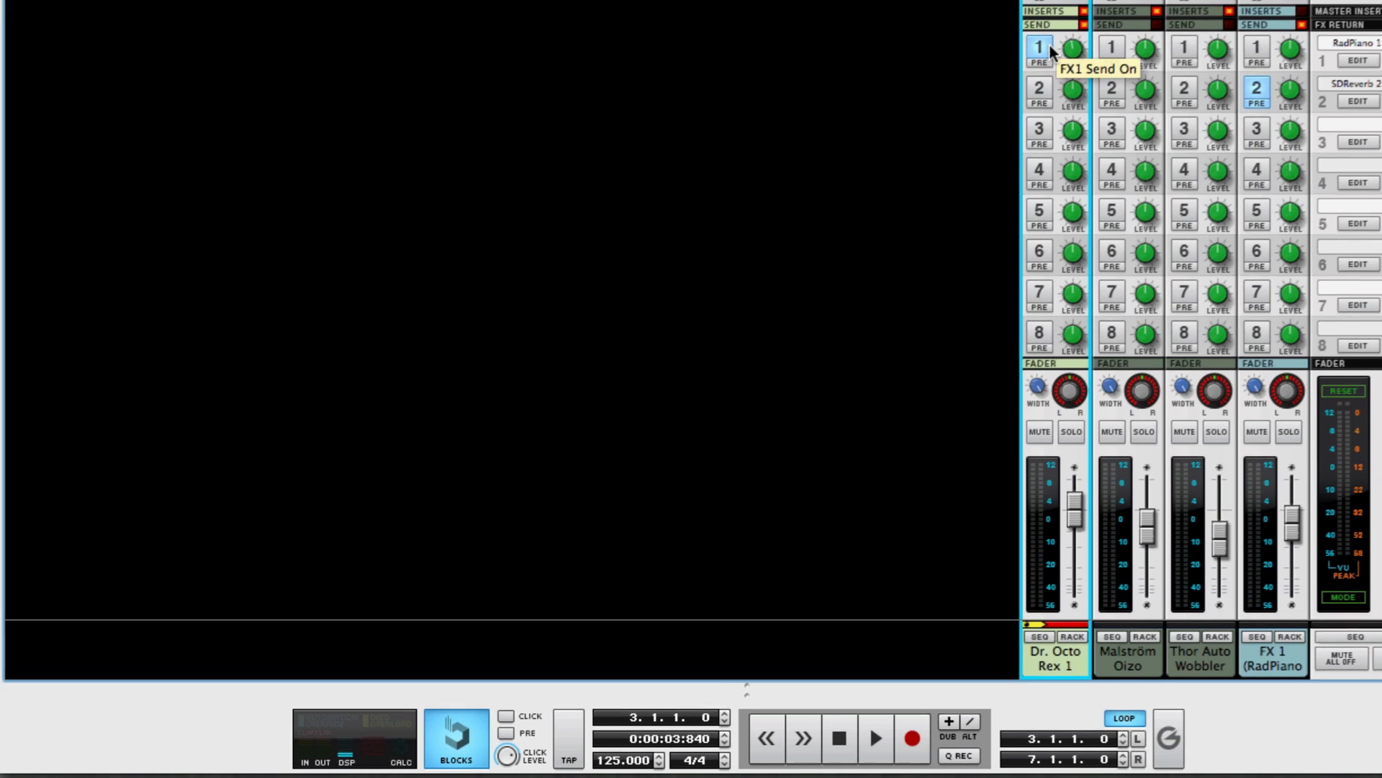
Create an automation lane for the Dr. Octo Rex channel's FX1 Send On/Off and draw a one-bar clip at bar 3.
{"action": "right_click", "coordinate": [1012, 77]}
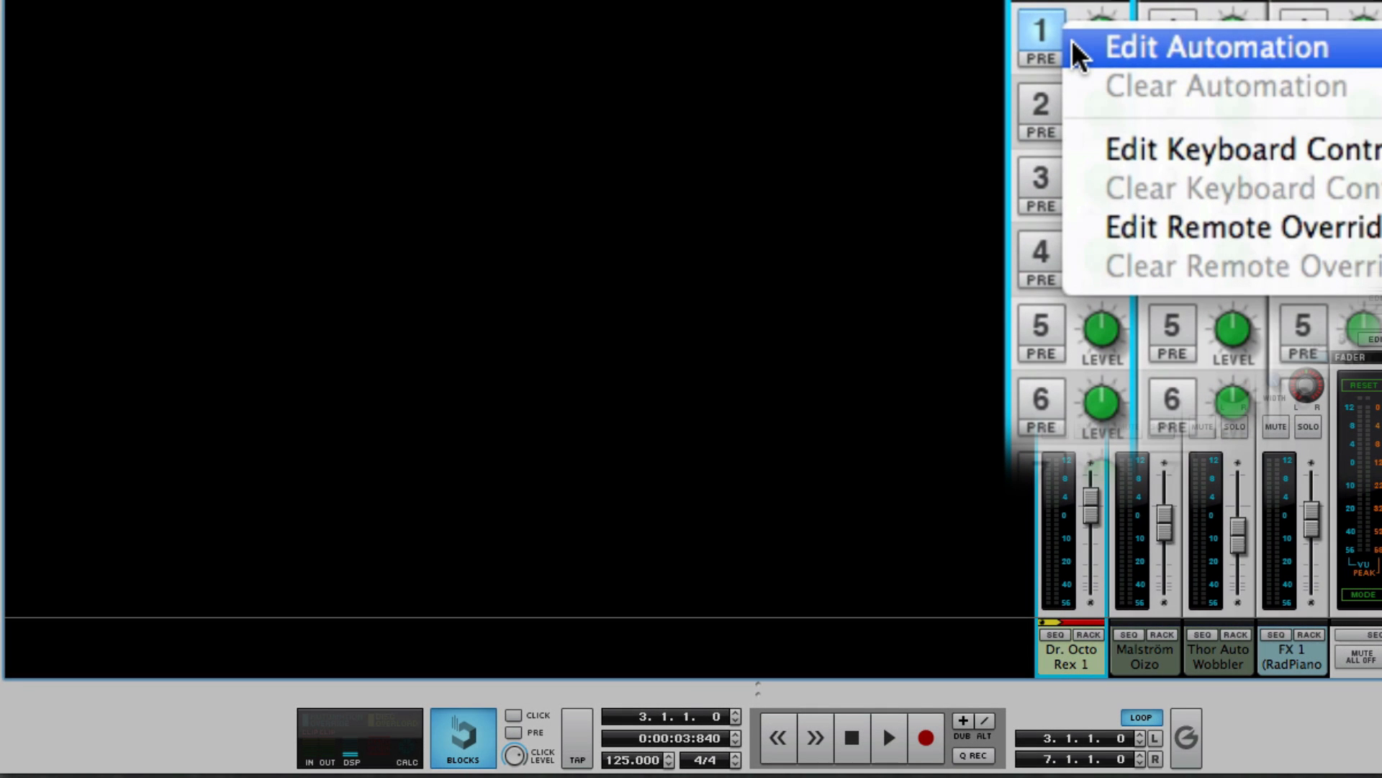
{"action": "left_click", "coordinate": [1080, 52]}
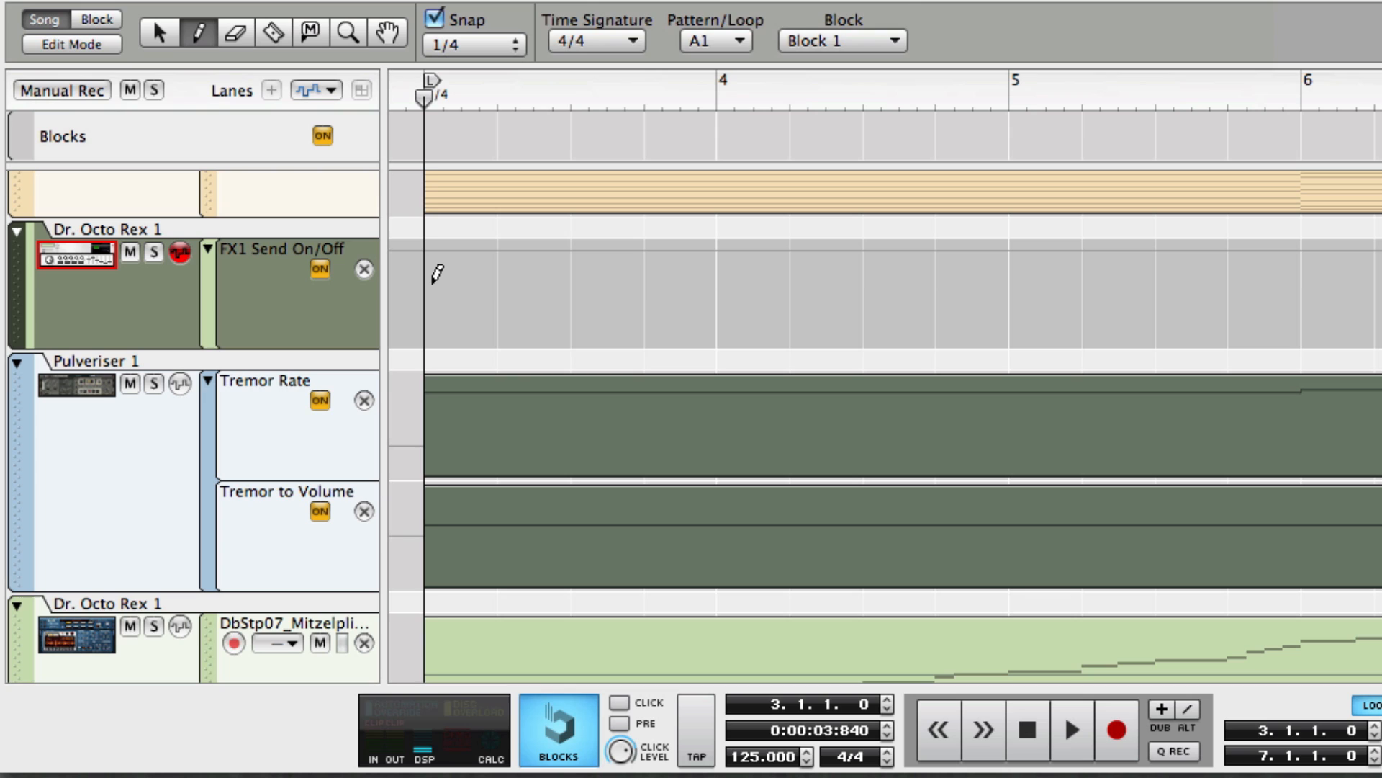
{"action": "left_click_drag", "start_coordinate": [437, 274], "coordinate": [667, 277]}
{"action": "key", "text": "q"}
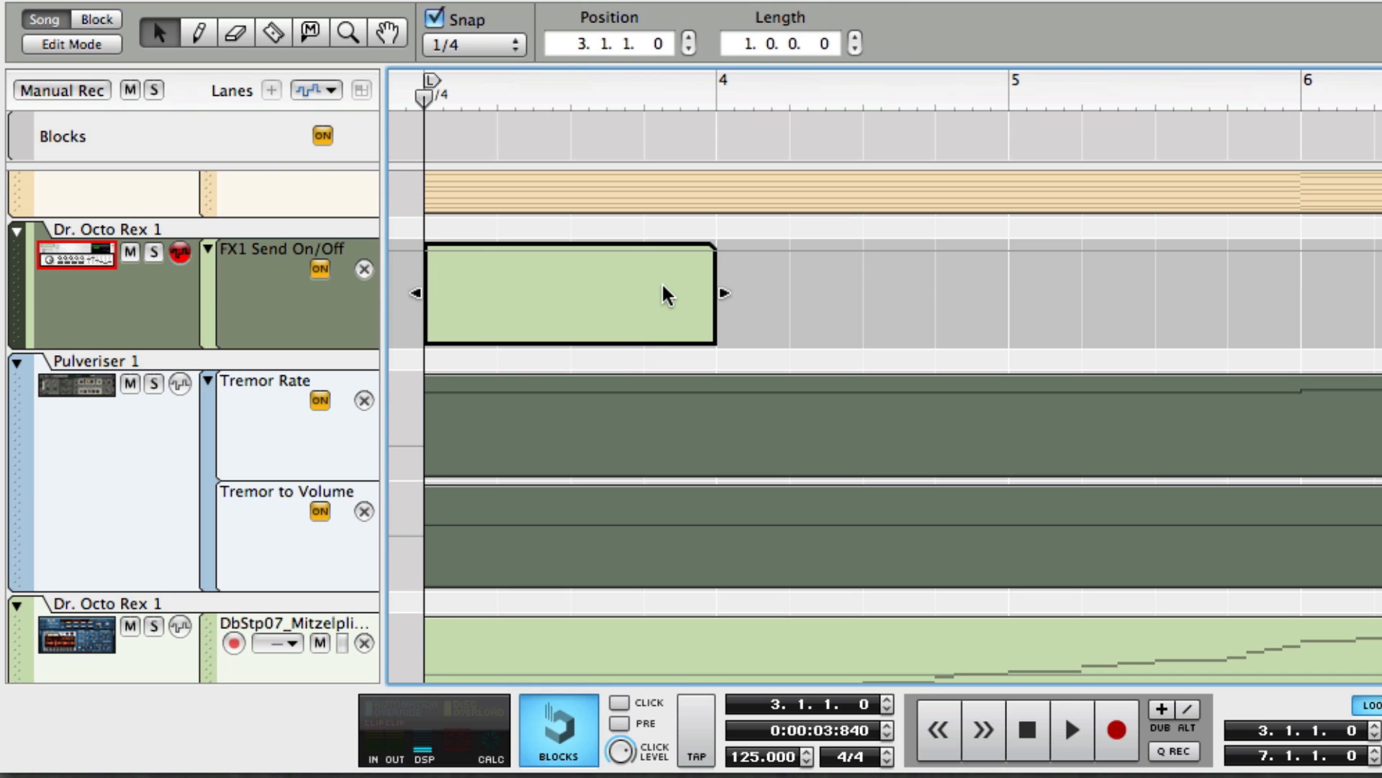
Draw the send automation in the clip: 0 at 3.1.1, 1 at 3.3.1 and 0 at 3.4.1.
{"action": "double_click", "coordinate": [664, 286]}
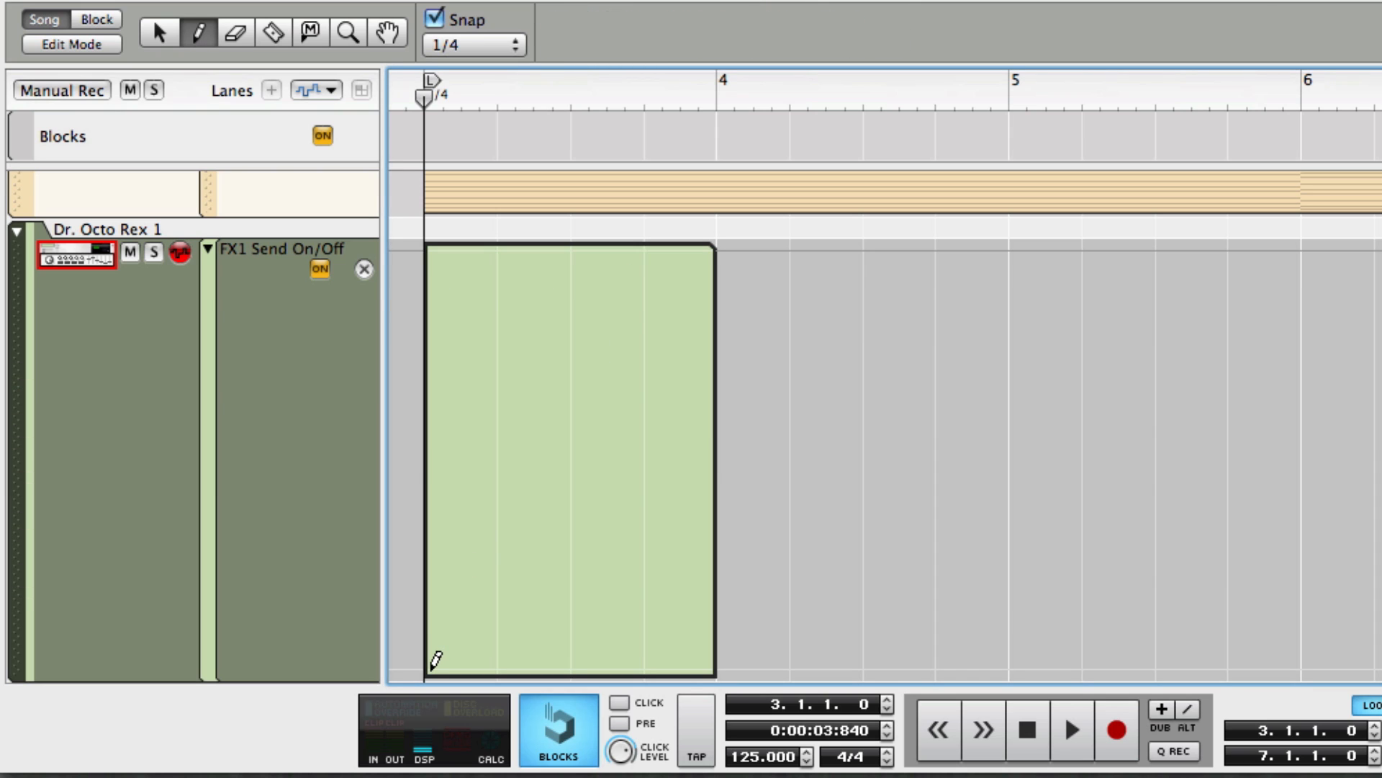
{"action": "left_click", "coordinate": [431, 666]}
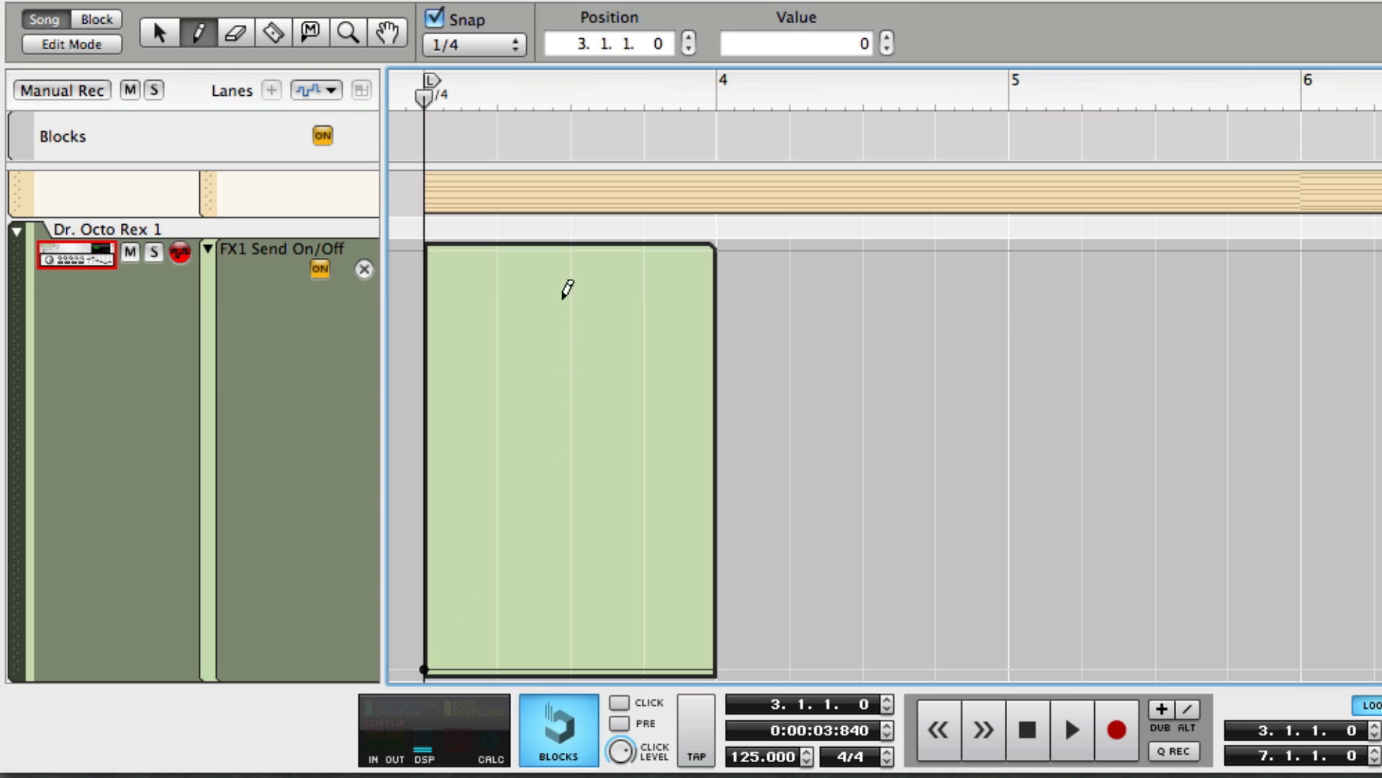
{"action": "left_click", "coordinate": [573, 249]}
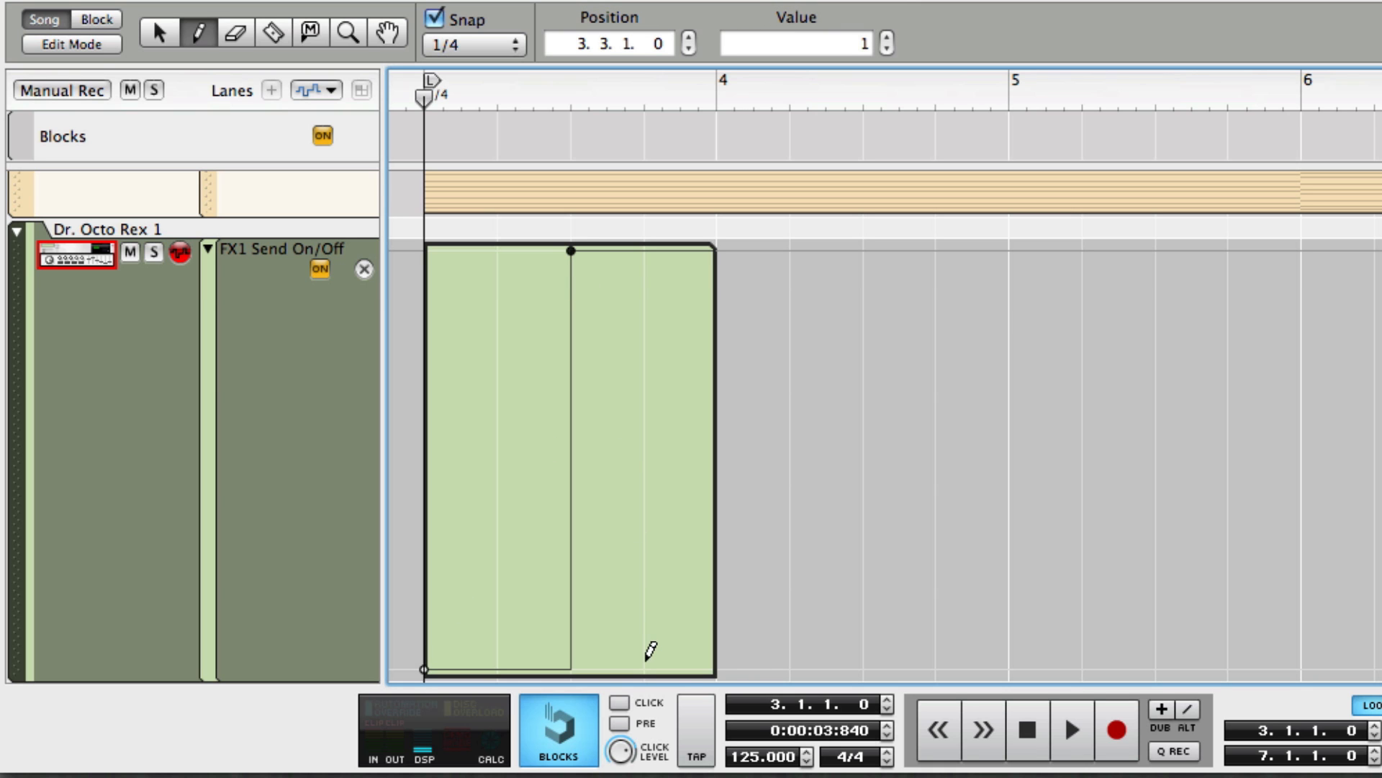
{"action": "left_click", "coordinate": [644, 668]}
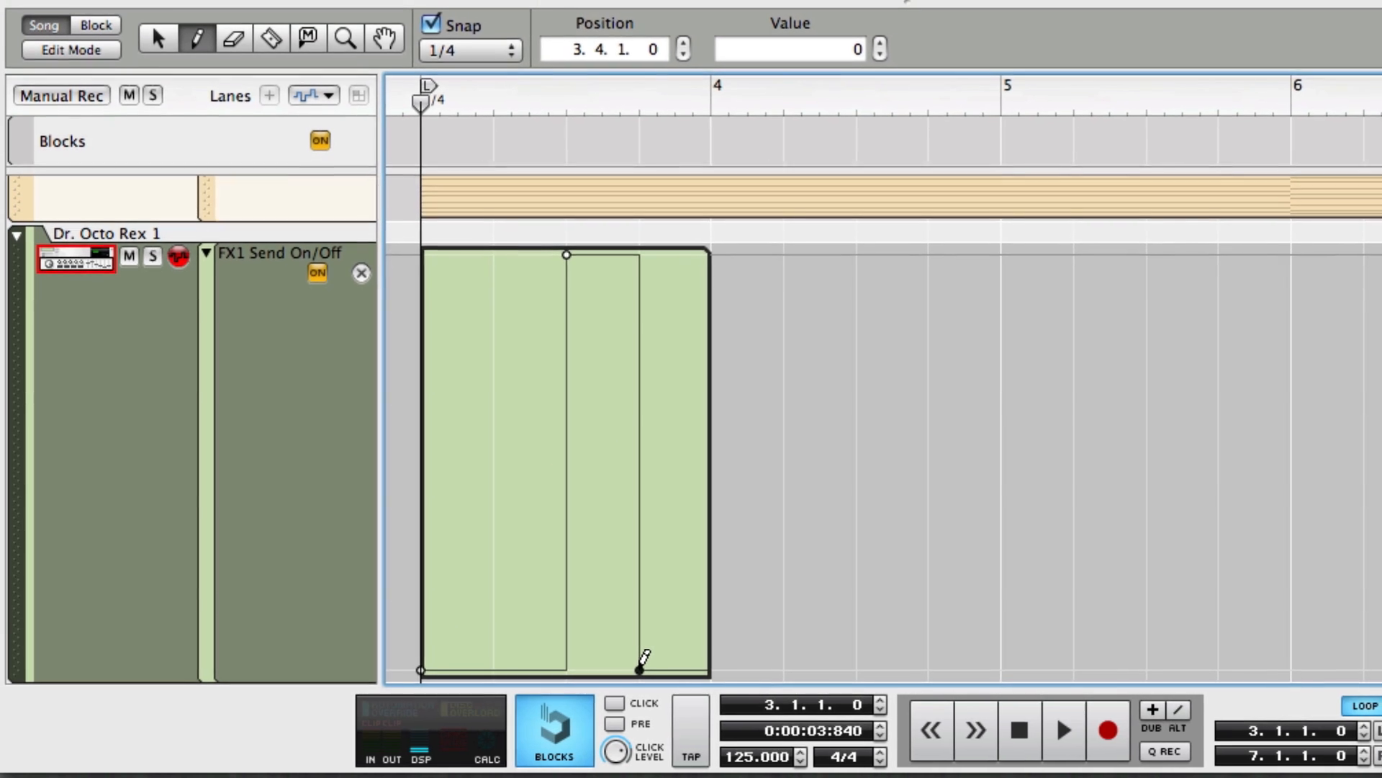
{"action": "key", "text": "q"}
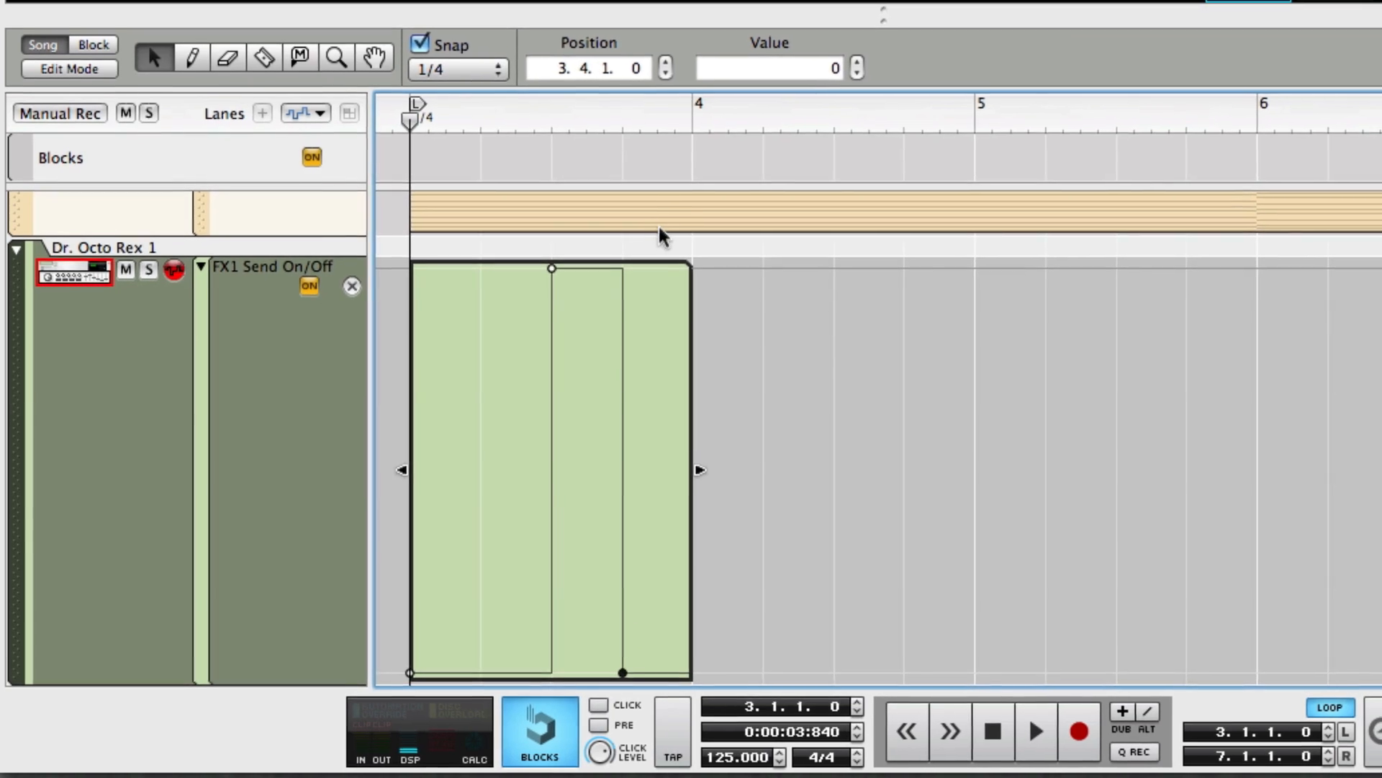
{"action": "left_click", "coordinate": [658, 211]}
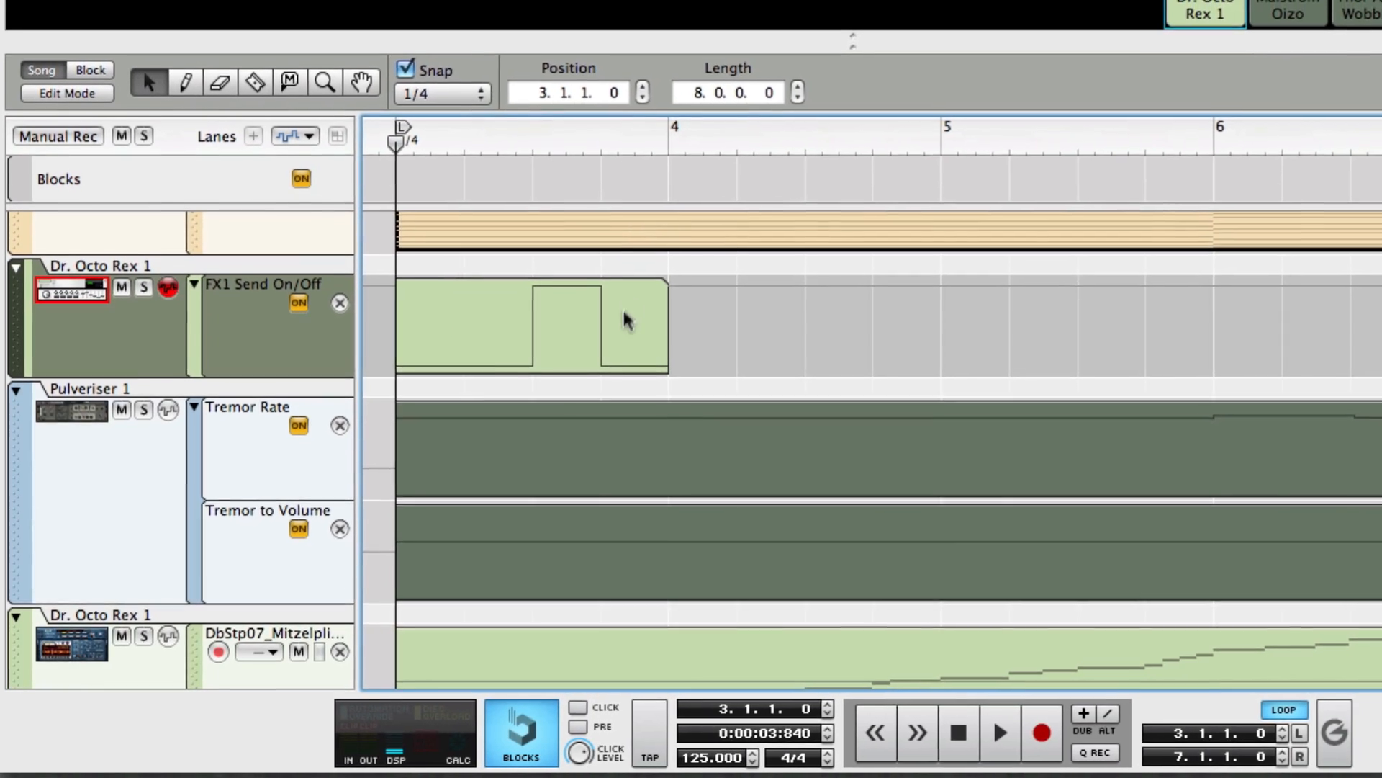
Copy the one-bar FX1 send automation clip and paste it three times to fill bars 4 through 6.
{"action": "left_click", "coordinate": [644, 306]}
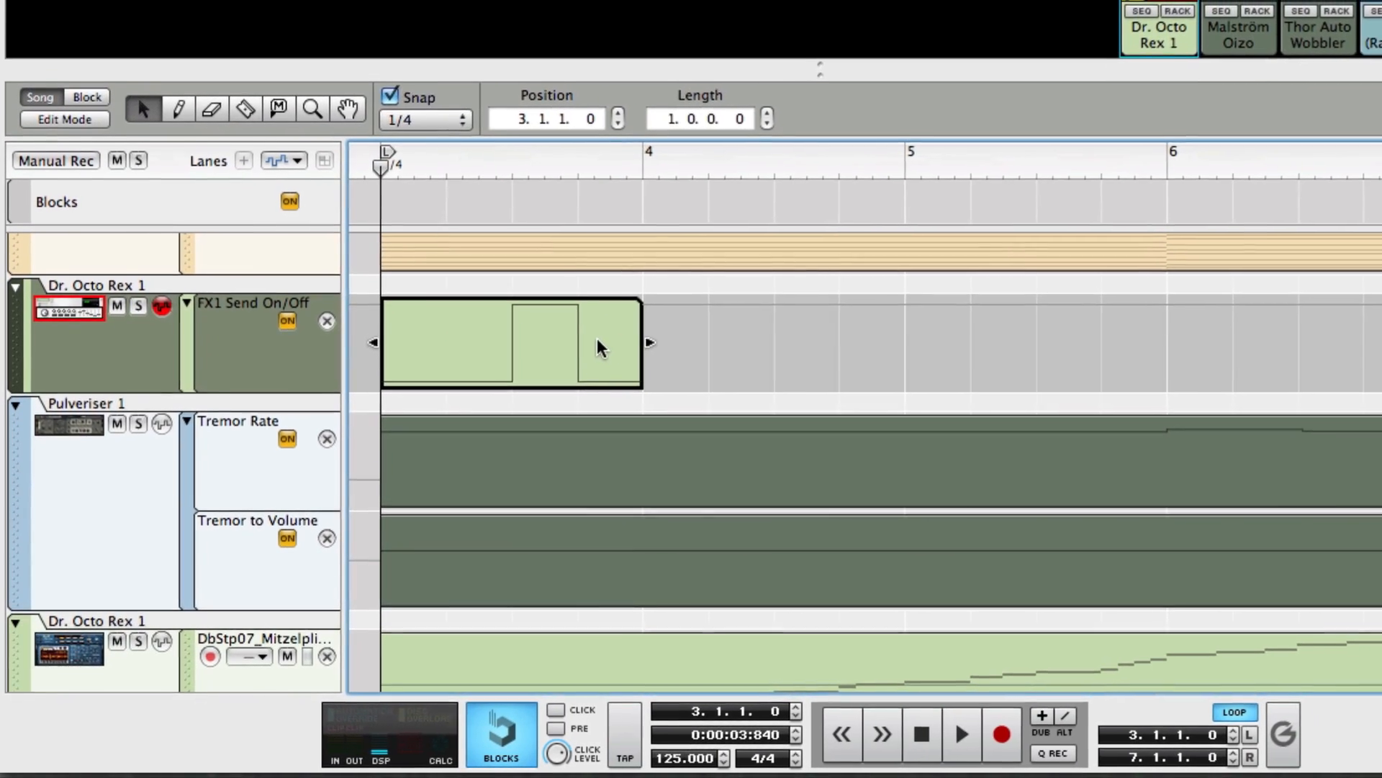
{"action": "key", "text": "super+c"}
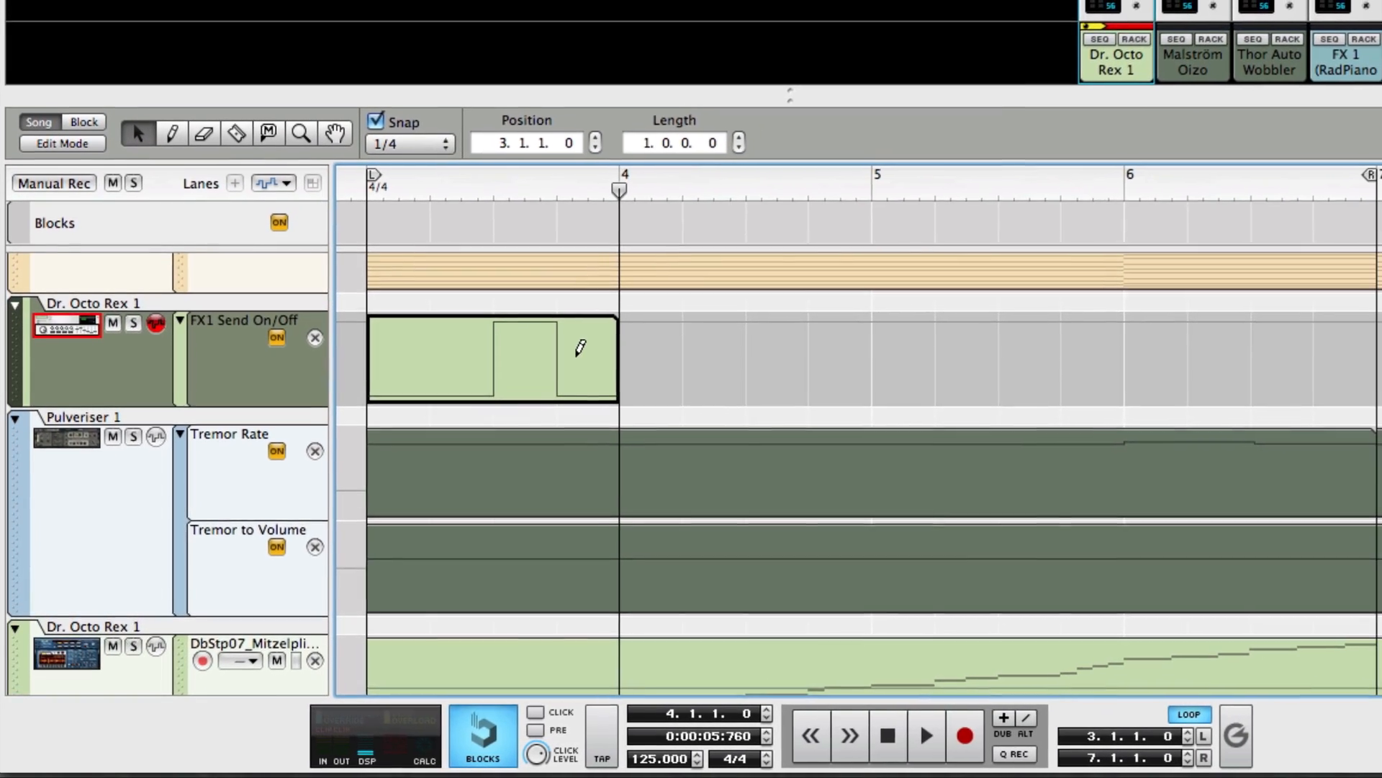
{"action": "key", "text": "super+v"}
{"action": "key", "text": "super+v"}
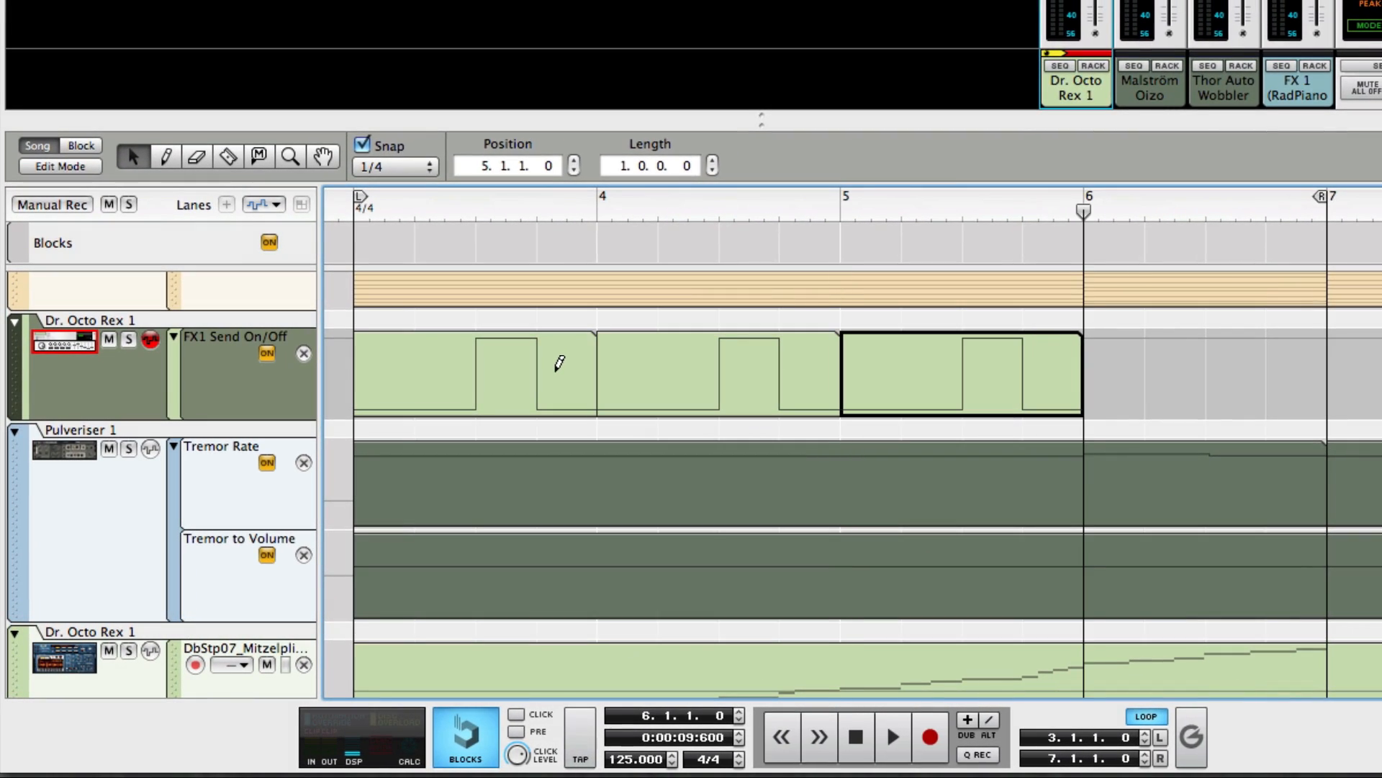
{"action": "key", "text": "super+v"}
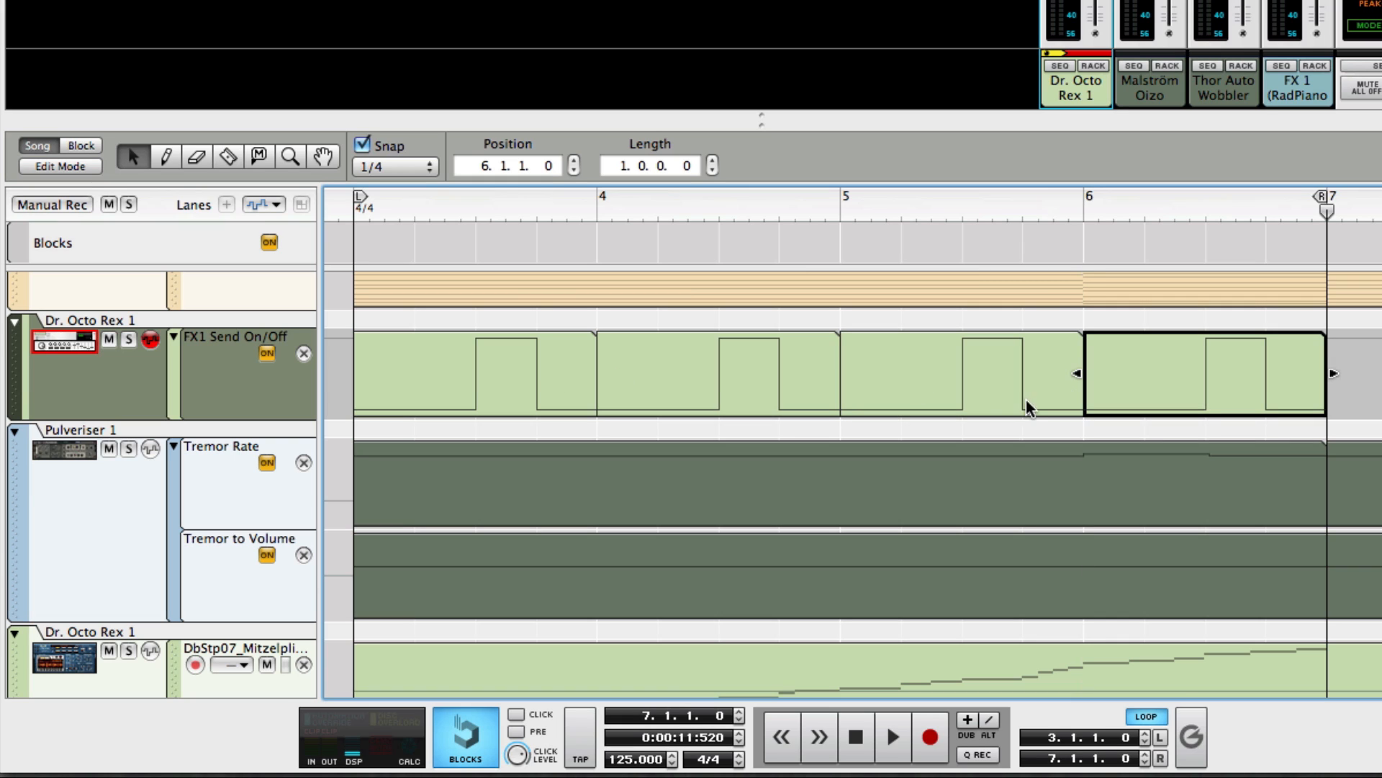
Move the send-on point in the last automation clip to 6.1.1 so the send starts at the beginning of bar 6.
{"action": "double_click", "coordinate": [1142, 375]}
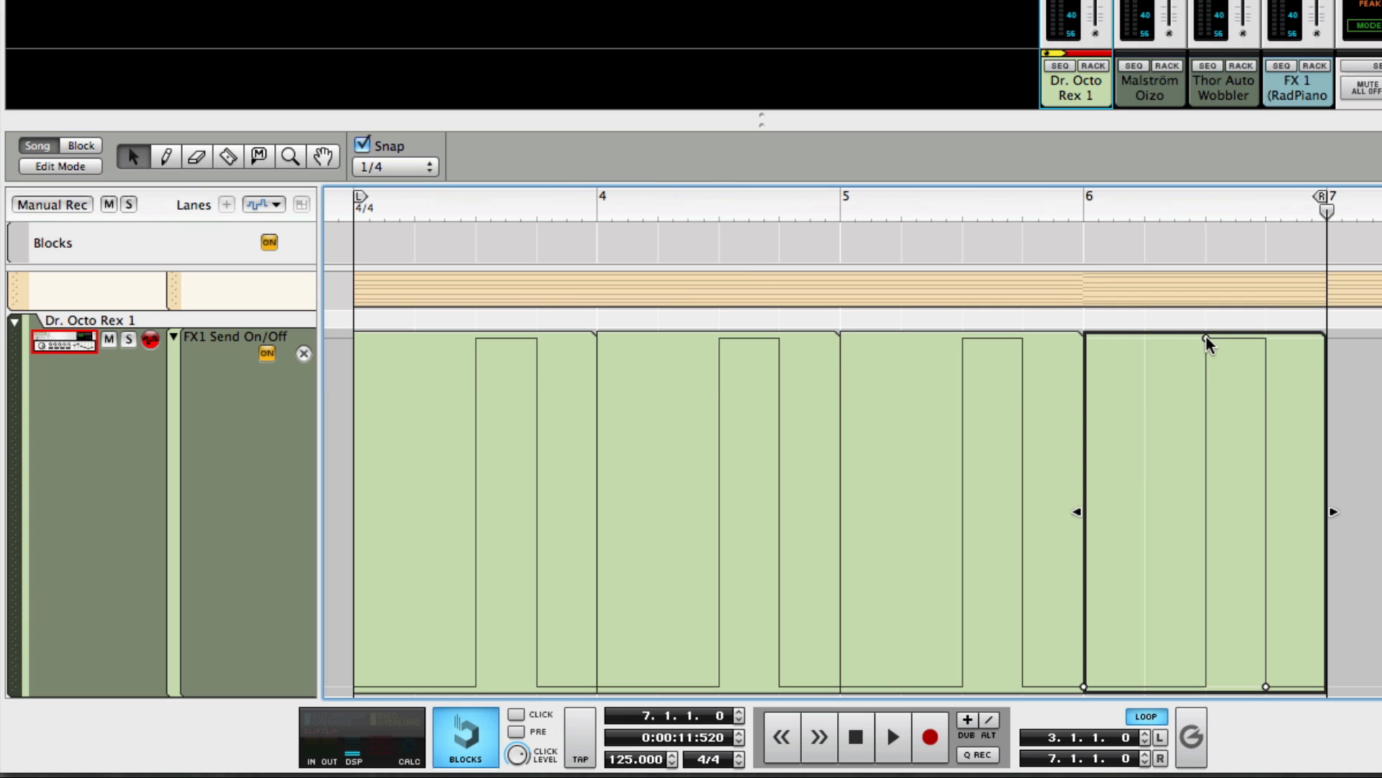
{"action": "left_click_drag", "start_coordinate": [1207, 335], "coordinate": [1100, 344]}
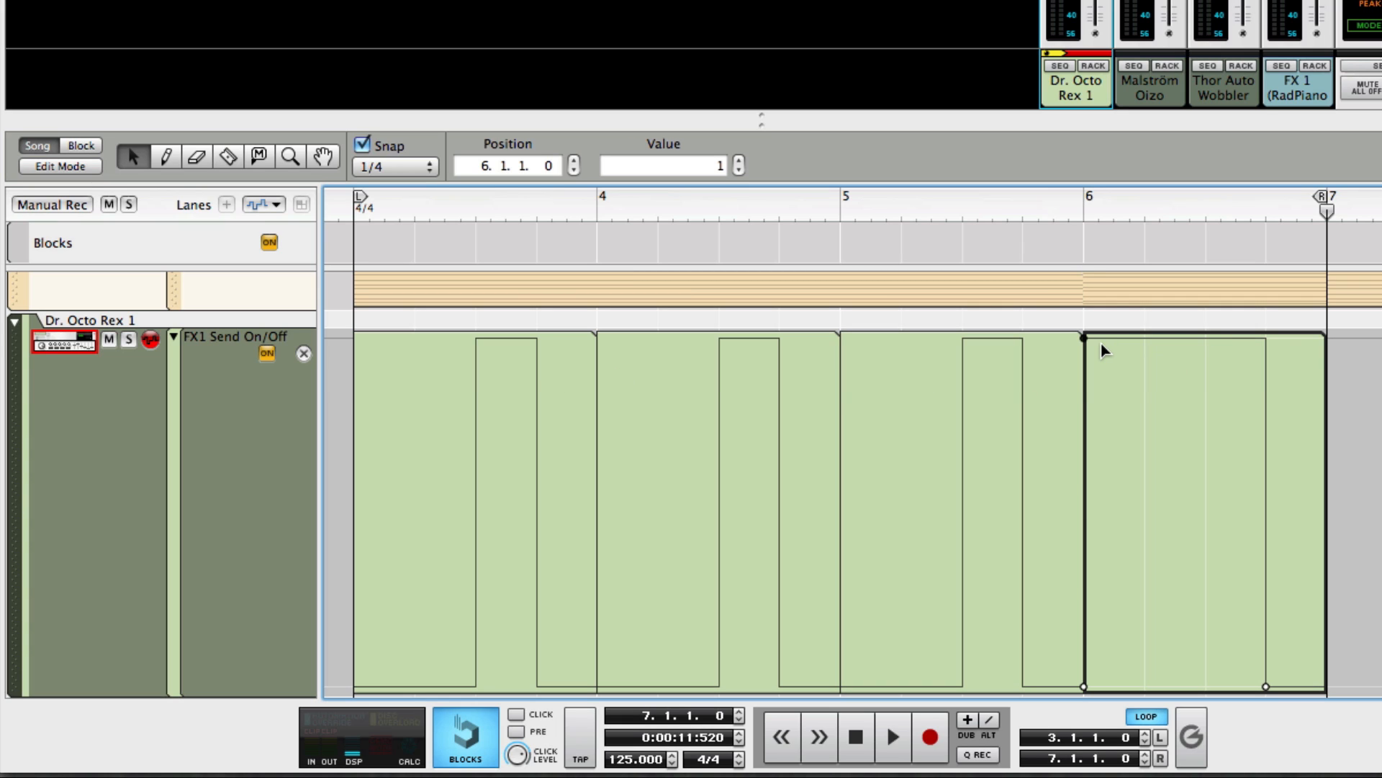
{"action": "left_click", "coordinate": [1099, 291]}
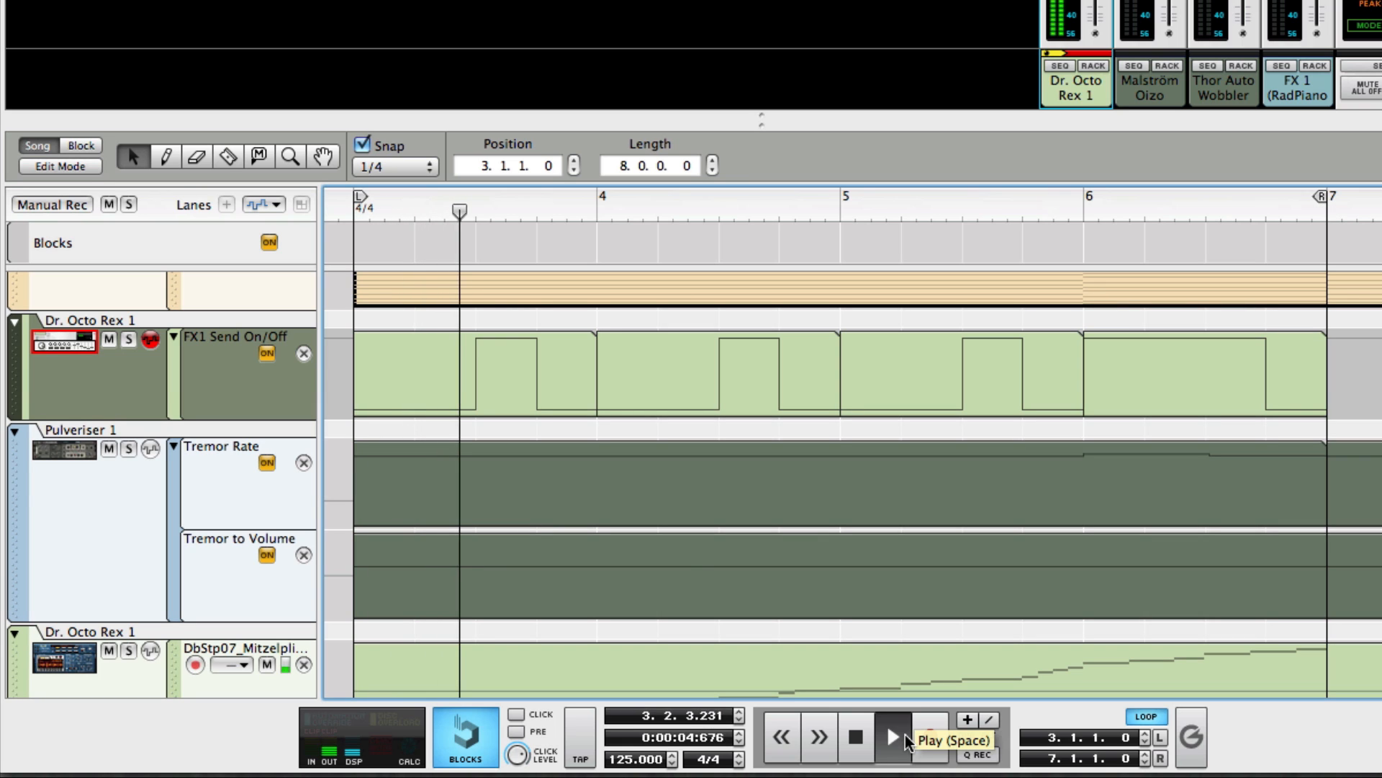